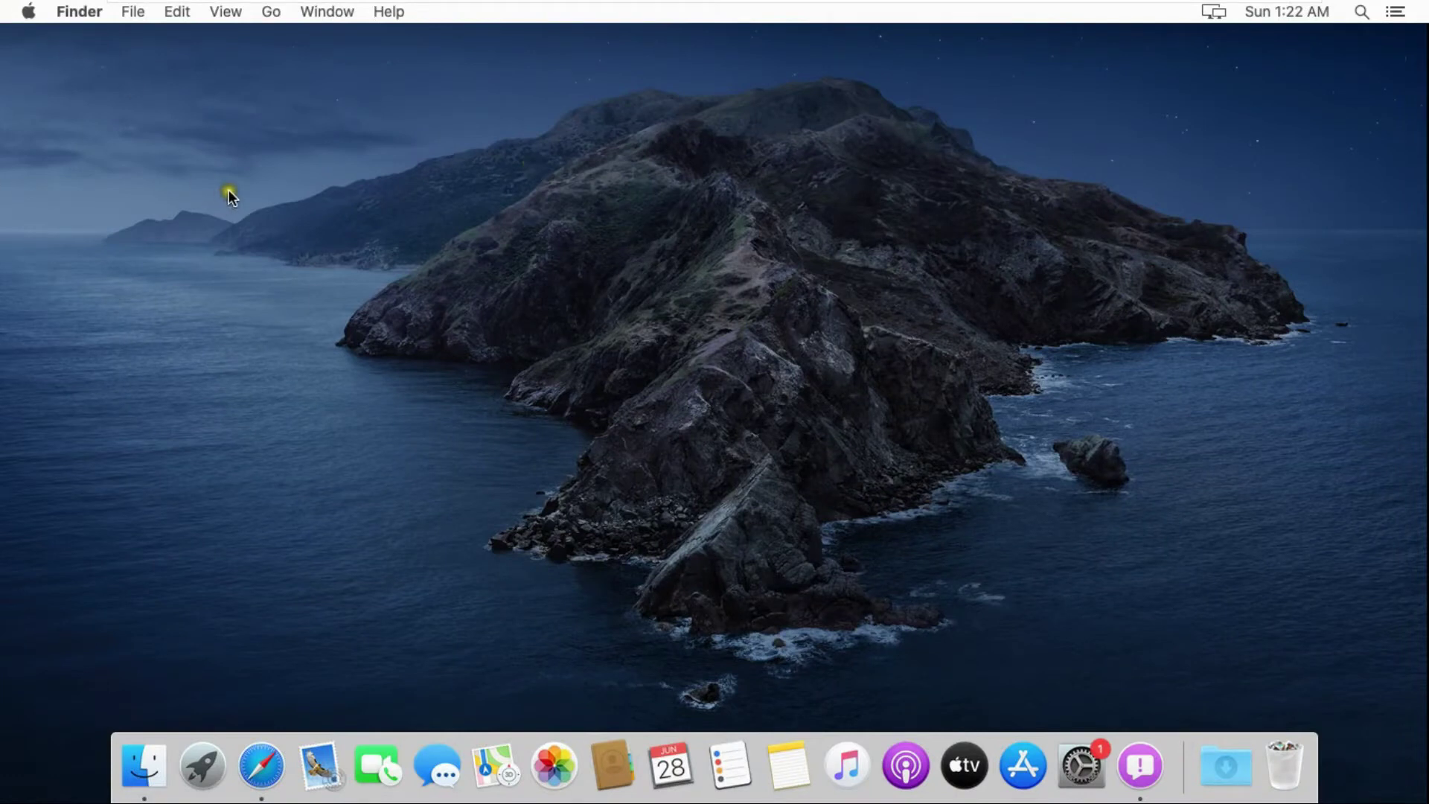
# Launch System Preferences from the Apple menu
pyautogui.click(31, 13)
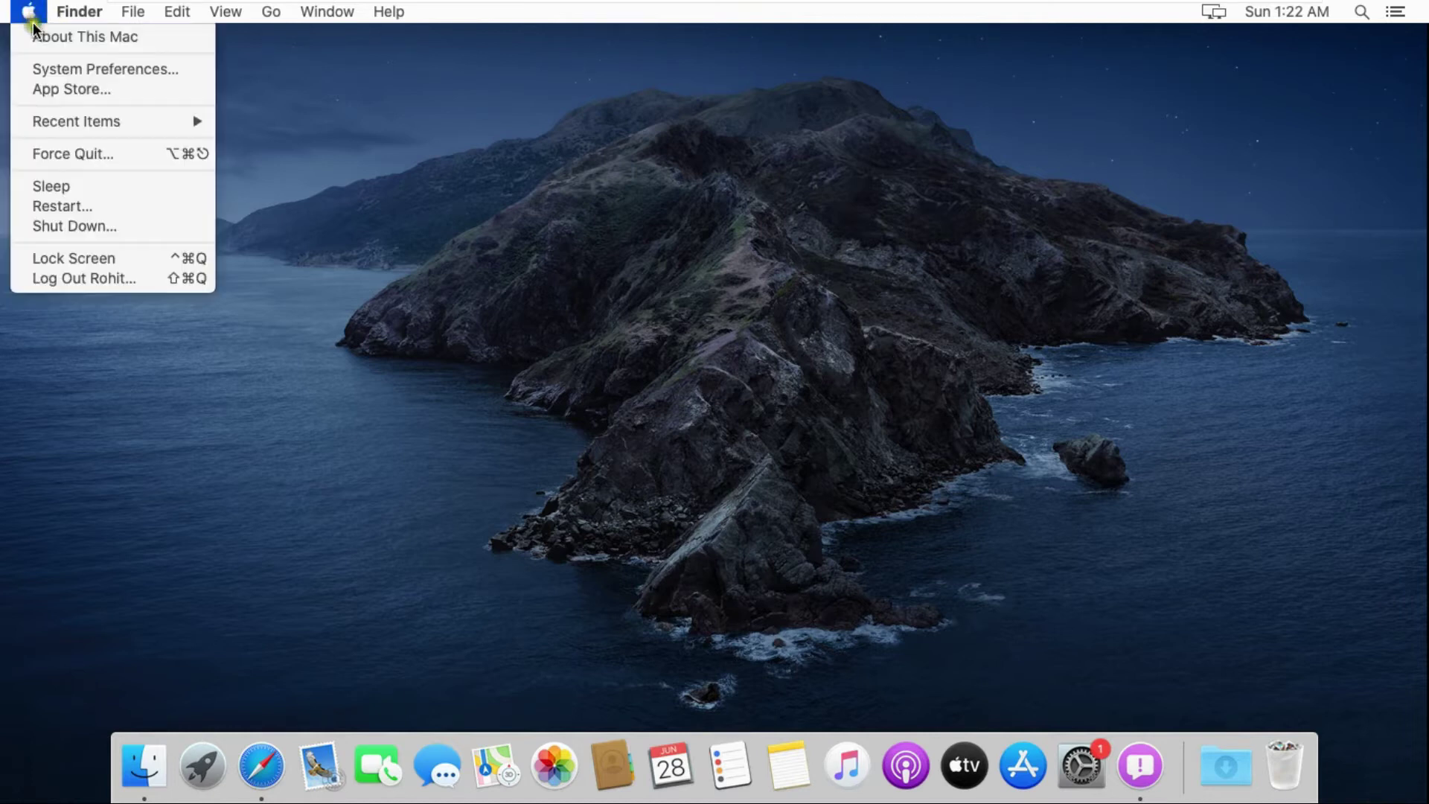
pyautogui.click(128, 71)
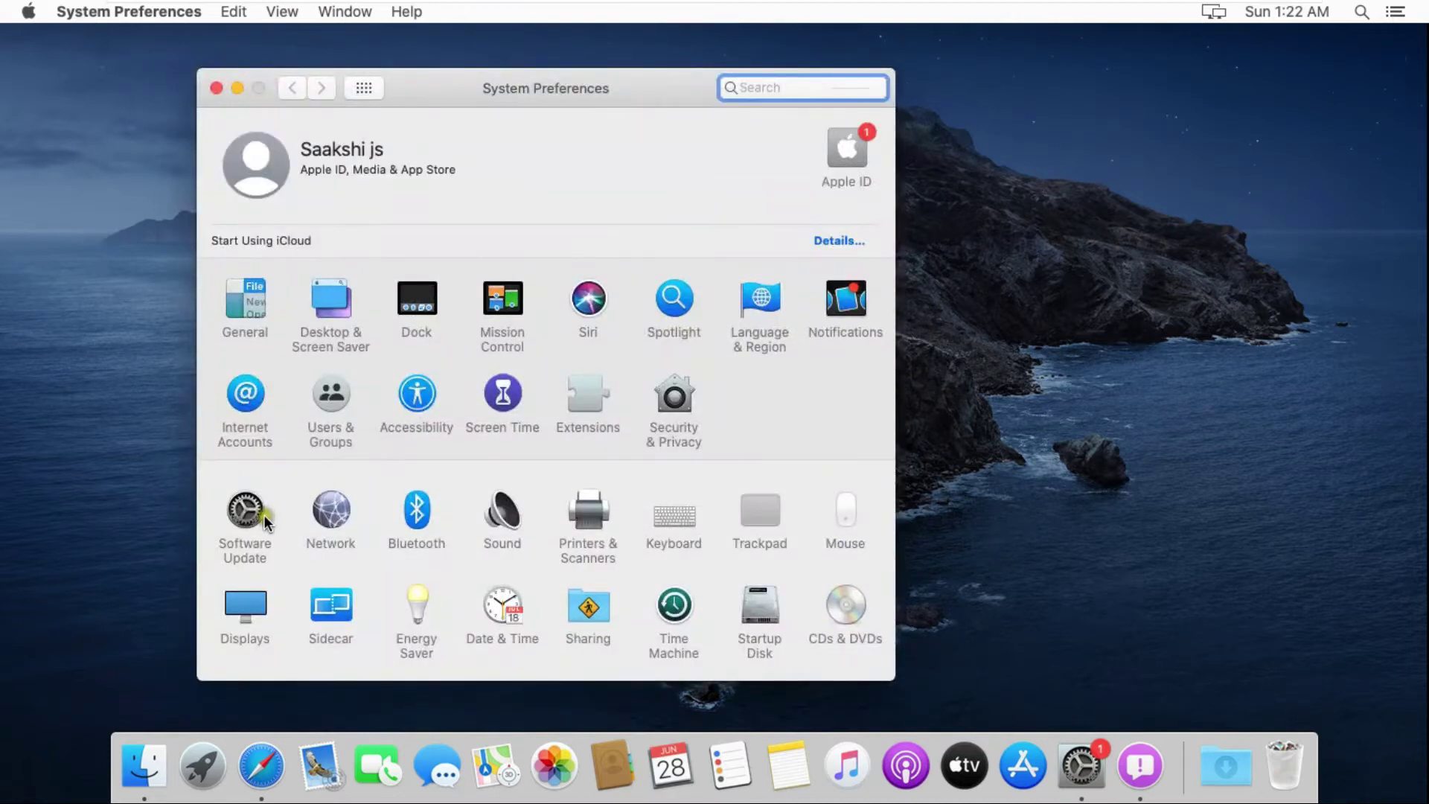
# In the Network pane, switch Ethernet's IPv4 configuration from DHCP to Manually
pyautogui.click(333, 516)
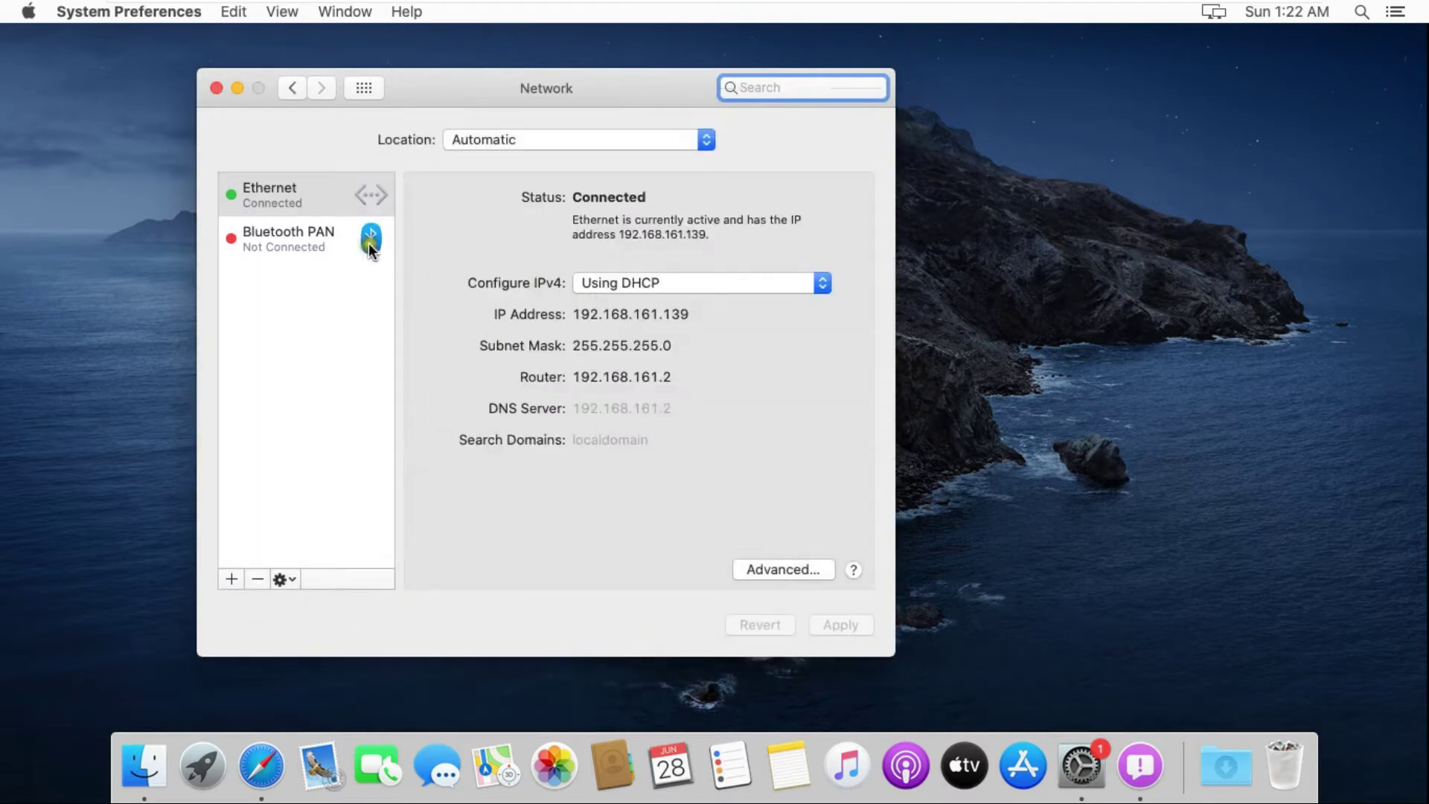
pyautogui.click(690, 279)
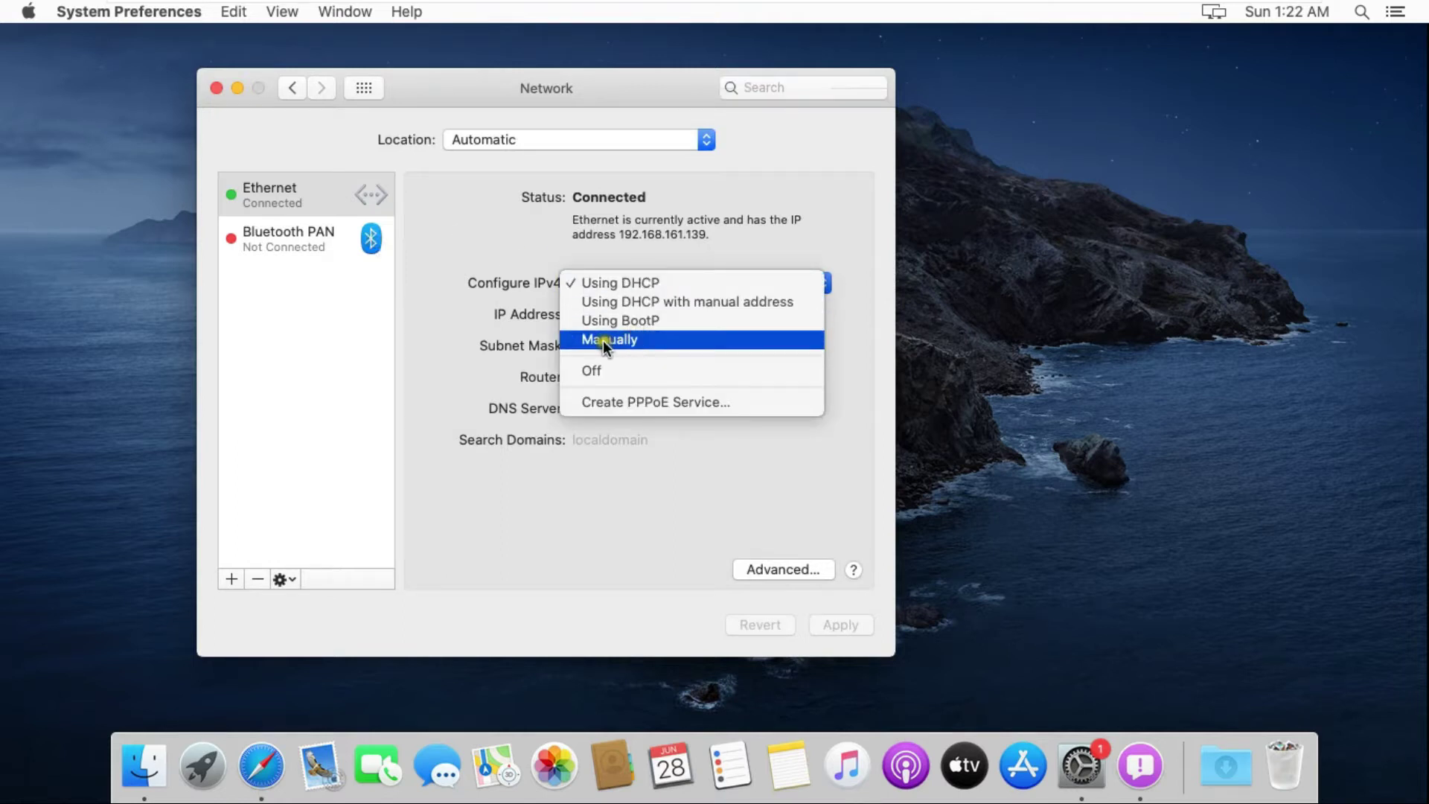
pyautogui.click(629, 340)
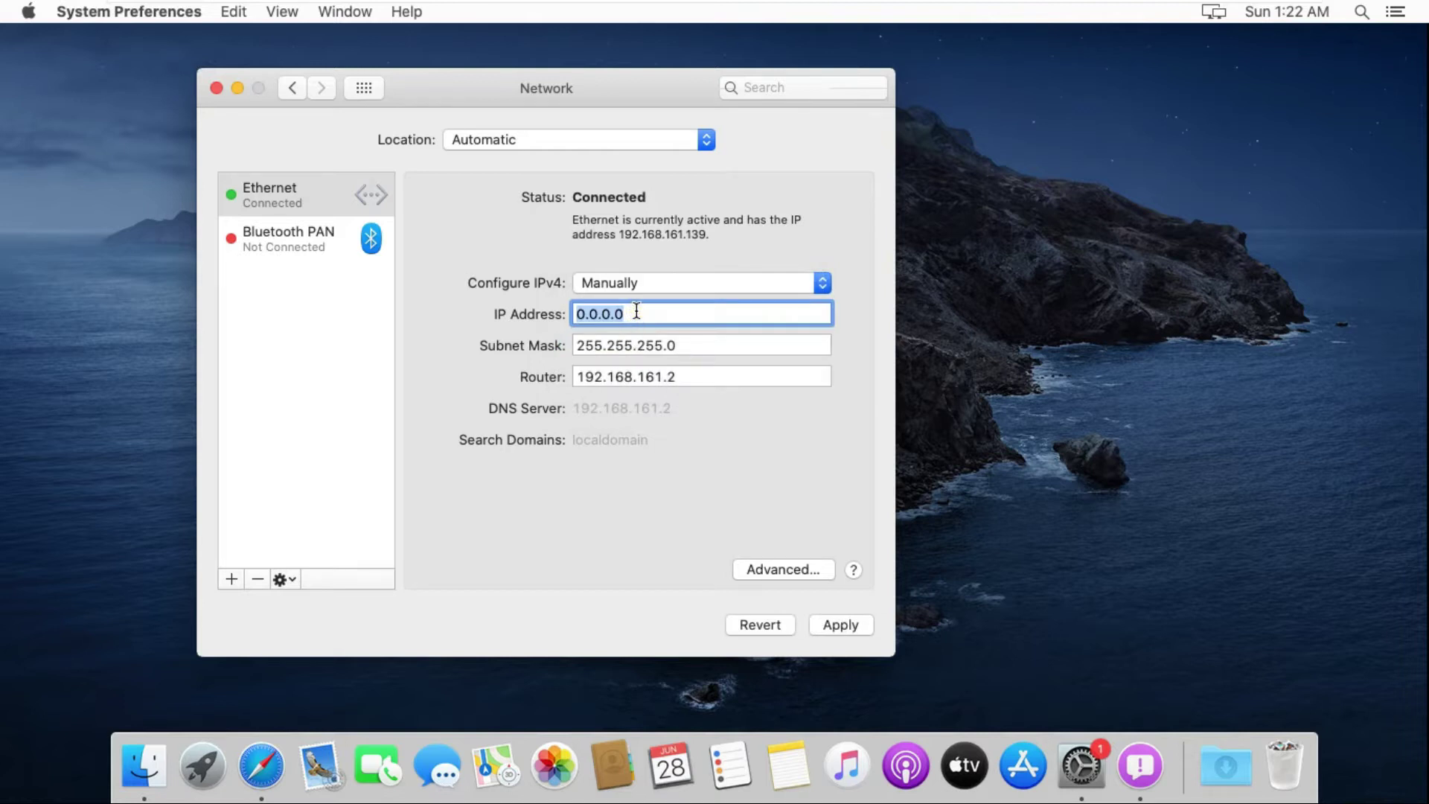
pyautogui.write('17')
pyautogui.write('2.16')
pyautogui.write('.0.1')
# Clear the Router field and apply the static 172.16.0.1 Ethernet settings
pyautogui.tripleClick(680, 377)
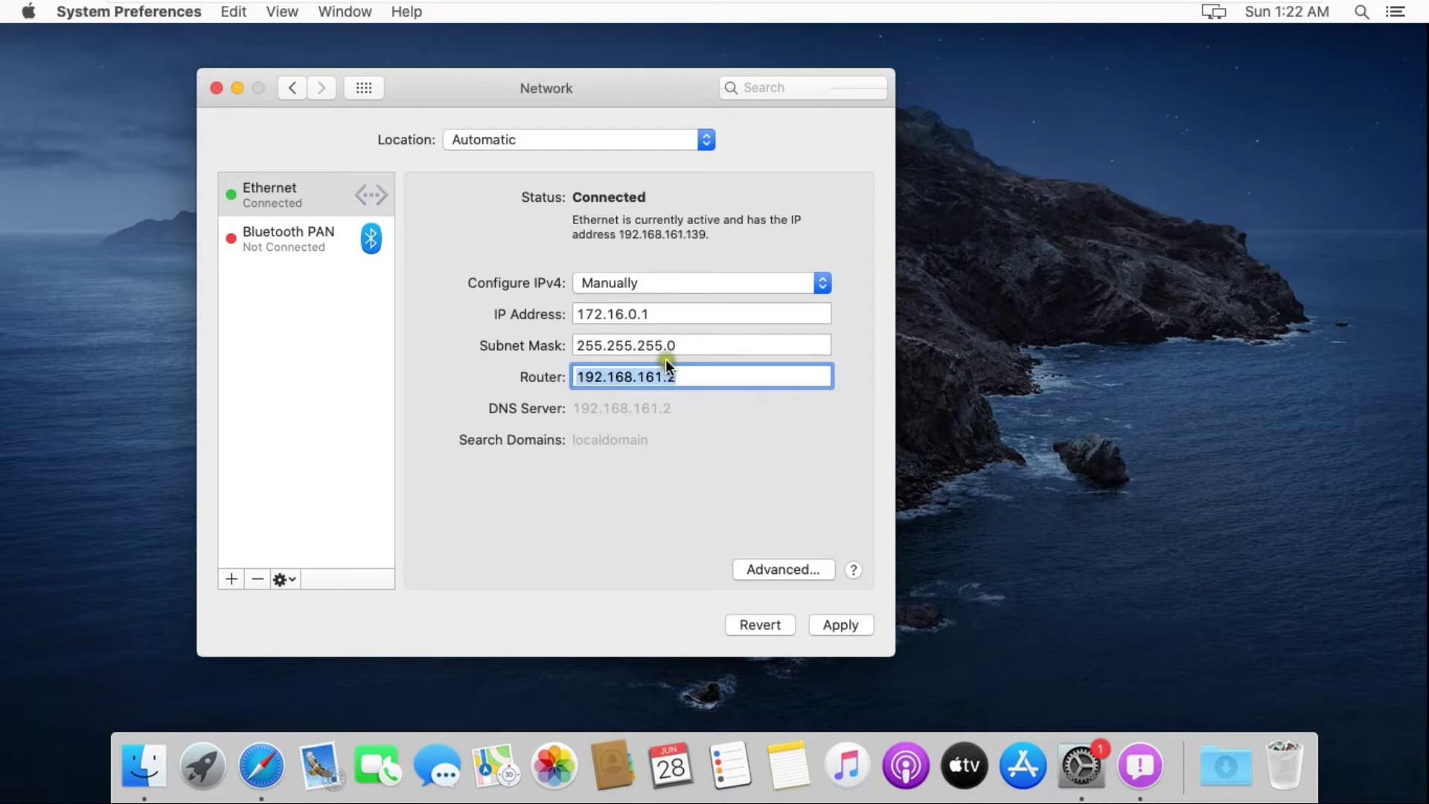
pyautogui.press('BackSpace')
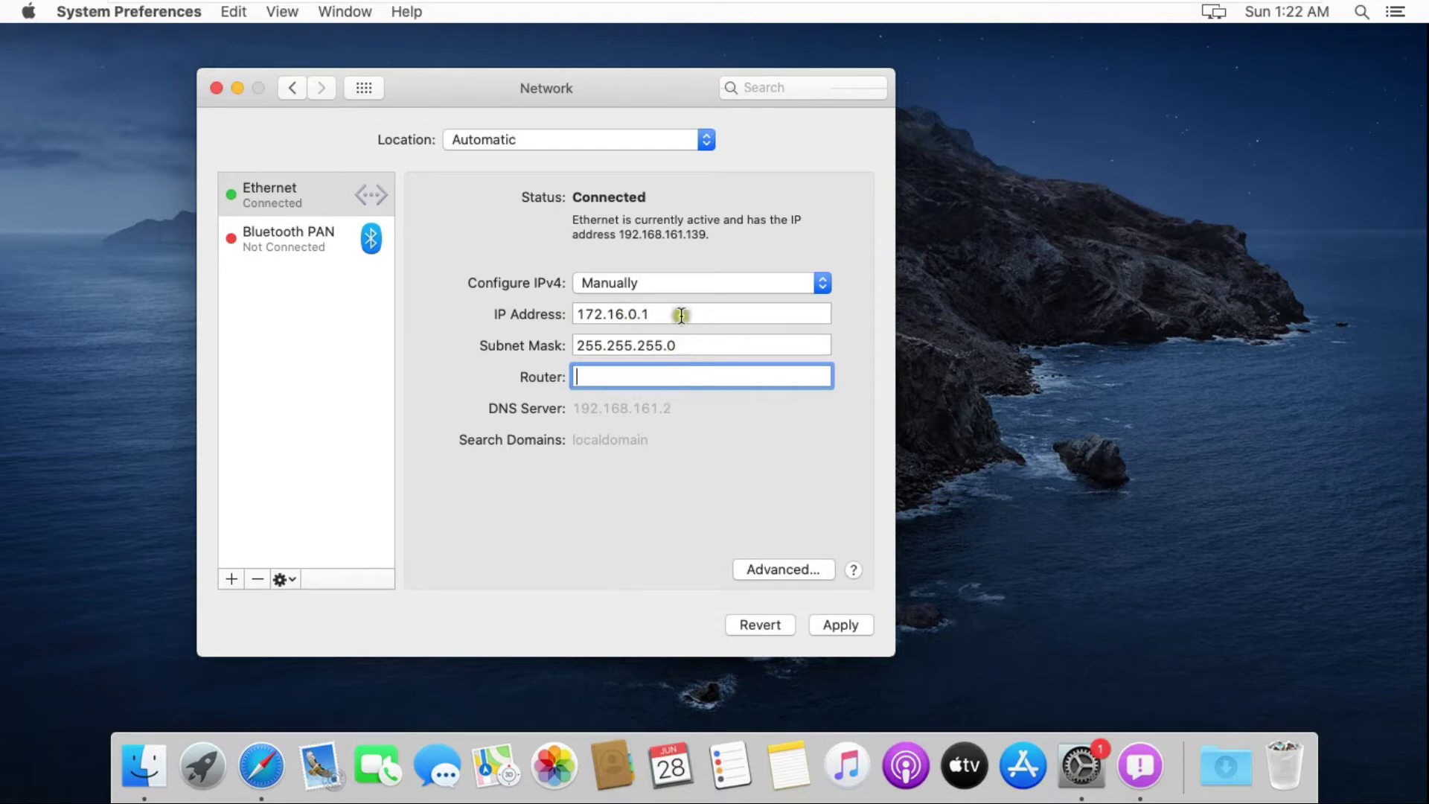
pyautogui.click(845, 626)
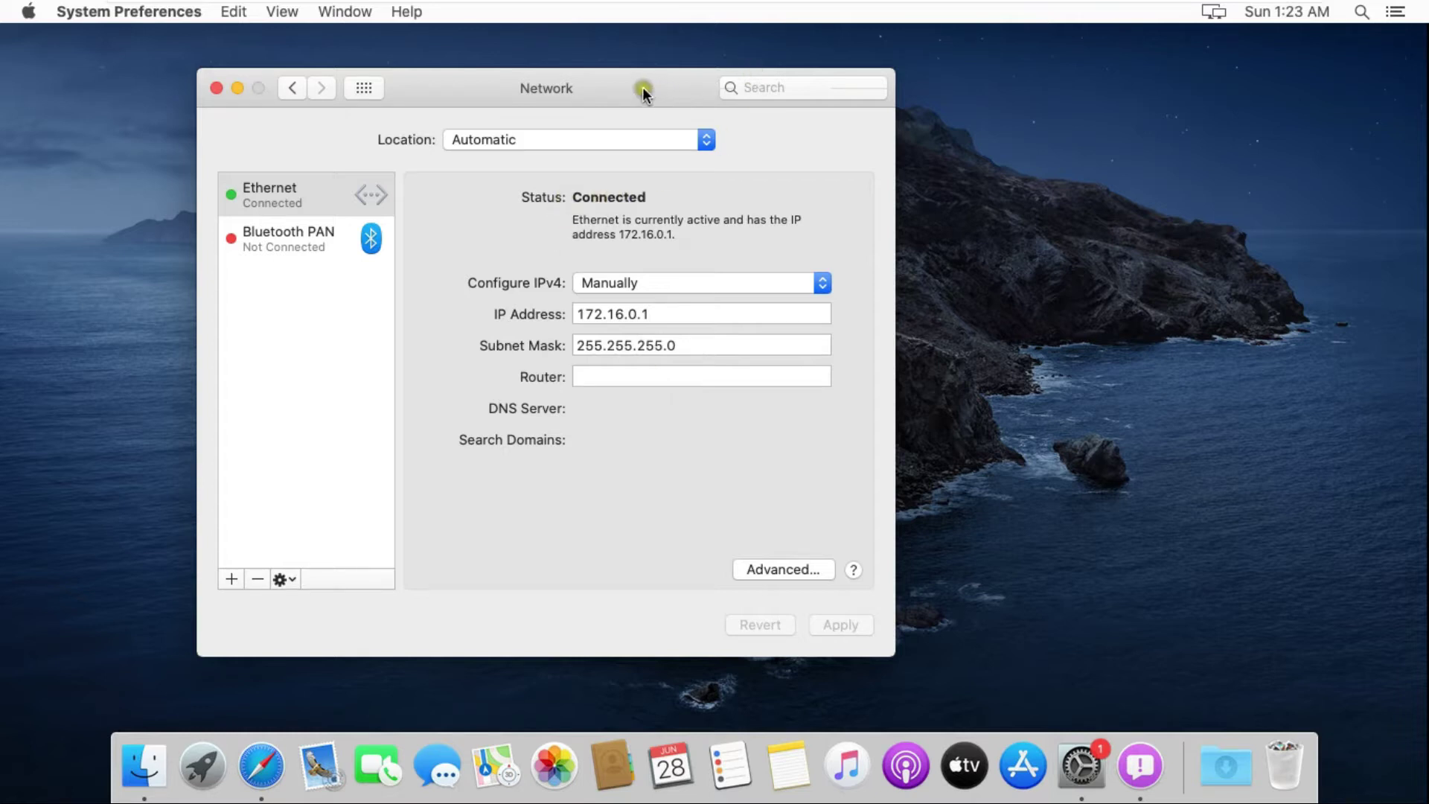
pyautogui.moveTo(654, 87); pyautogui.dragTo(751, 85)
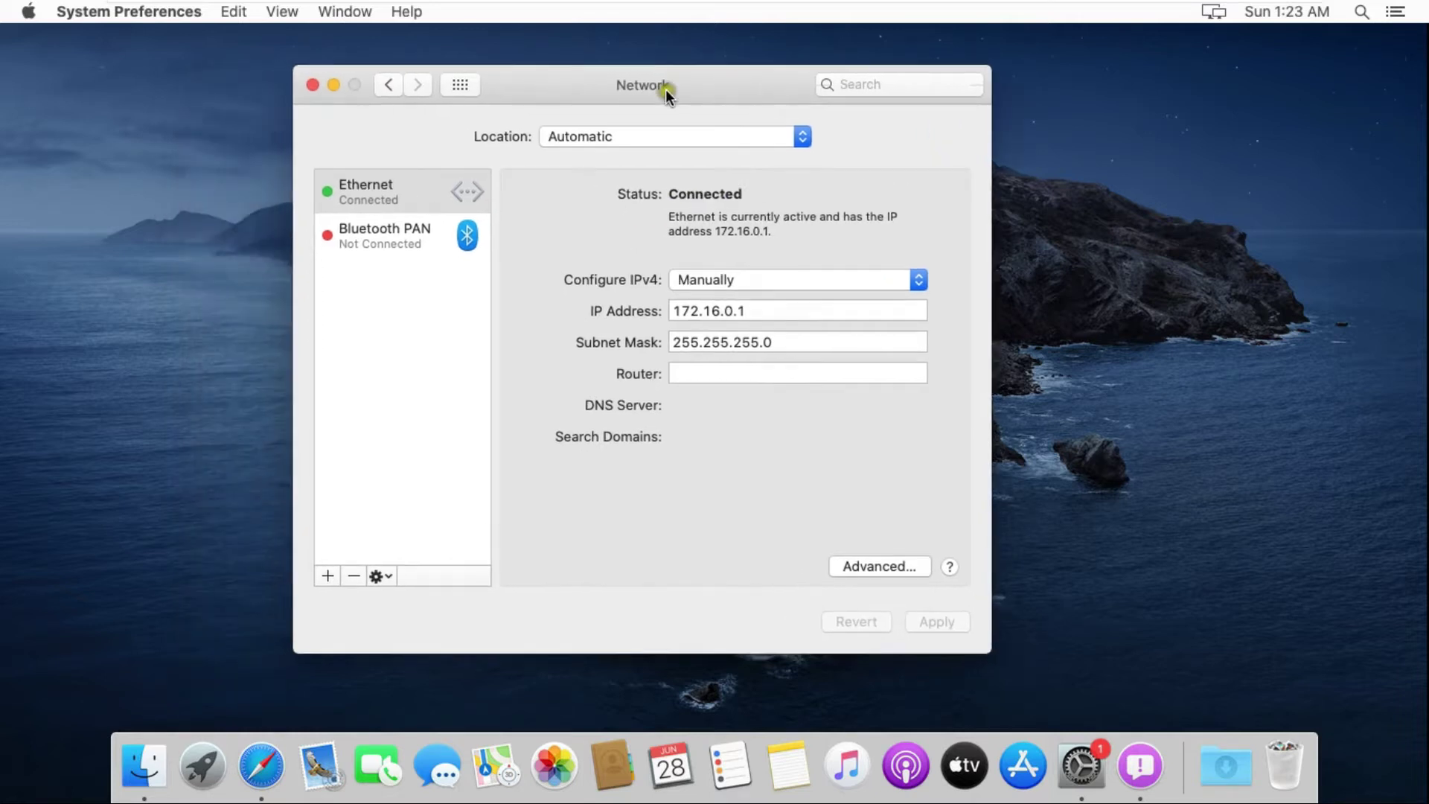
# Close Network settings, switch to the Windows 10 x64 VM and sign in to its desktop
pyautogui.click(314, 84)
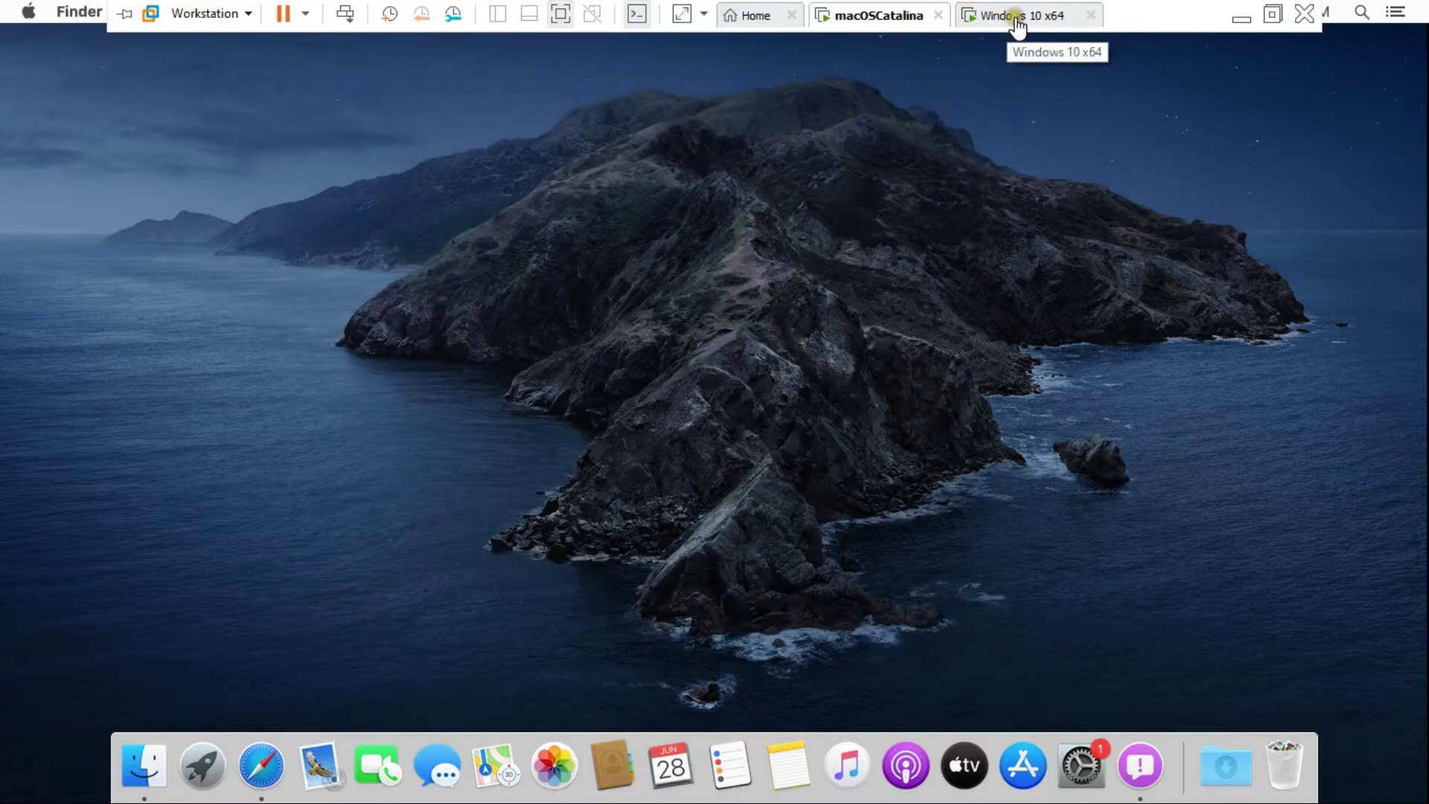
pyautogui.click(1016, 20)
pyautogui.click(755, 354)
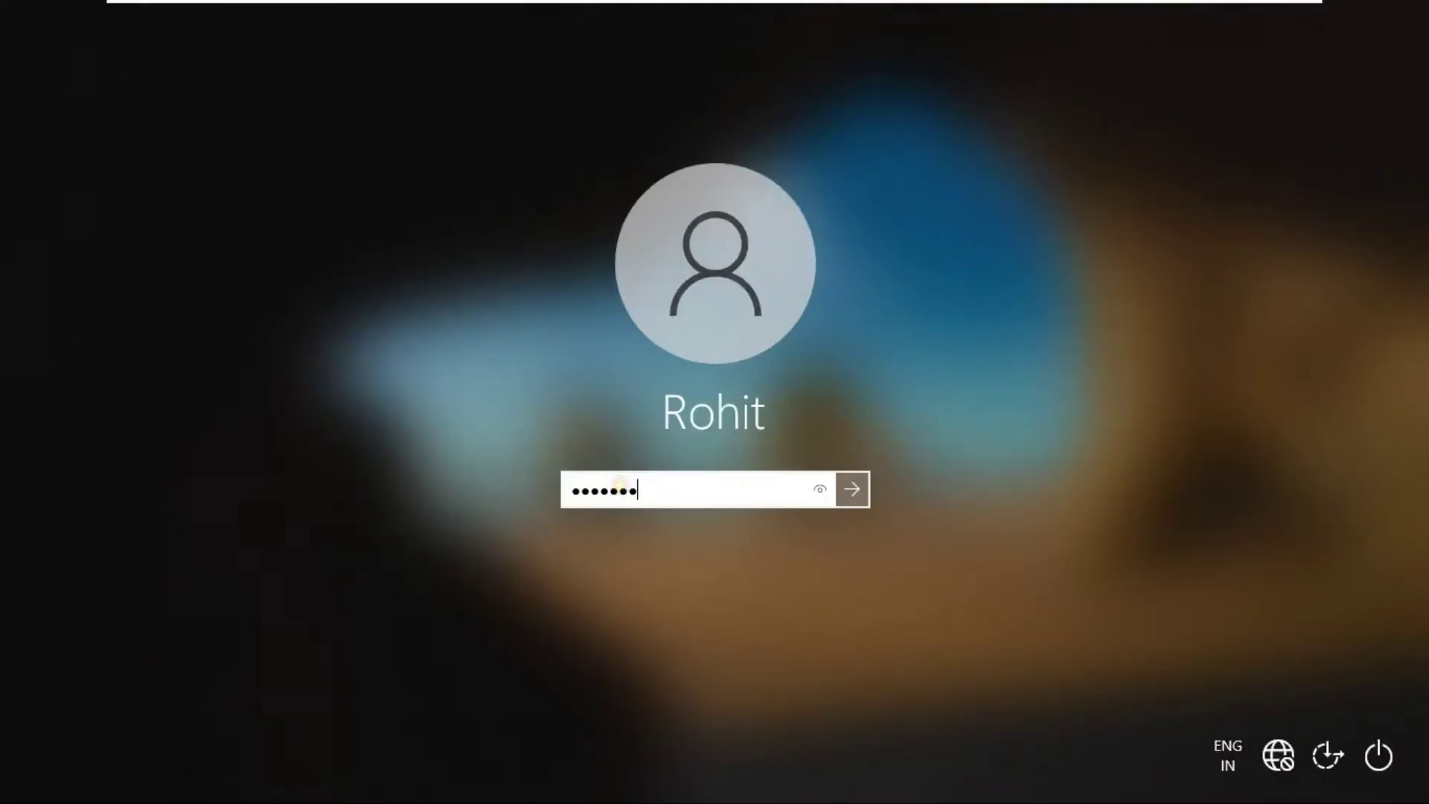
pyautogui.press('Return')
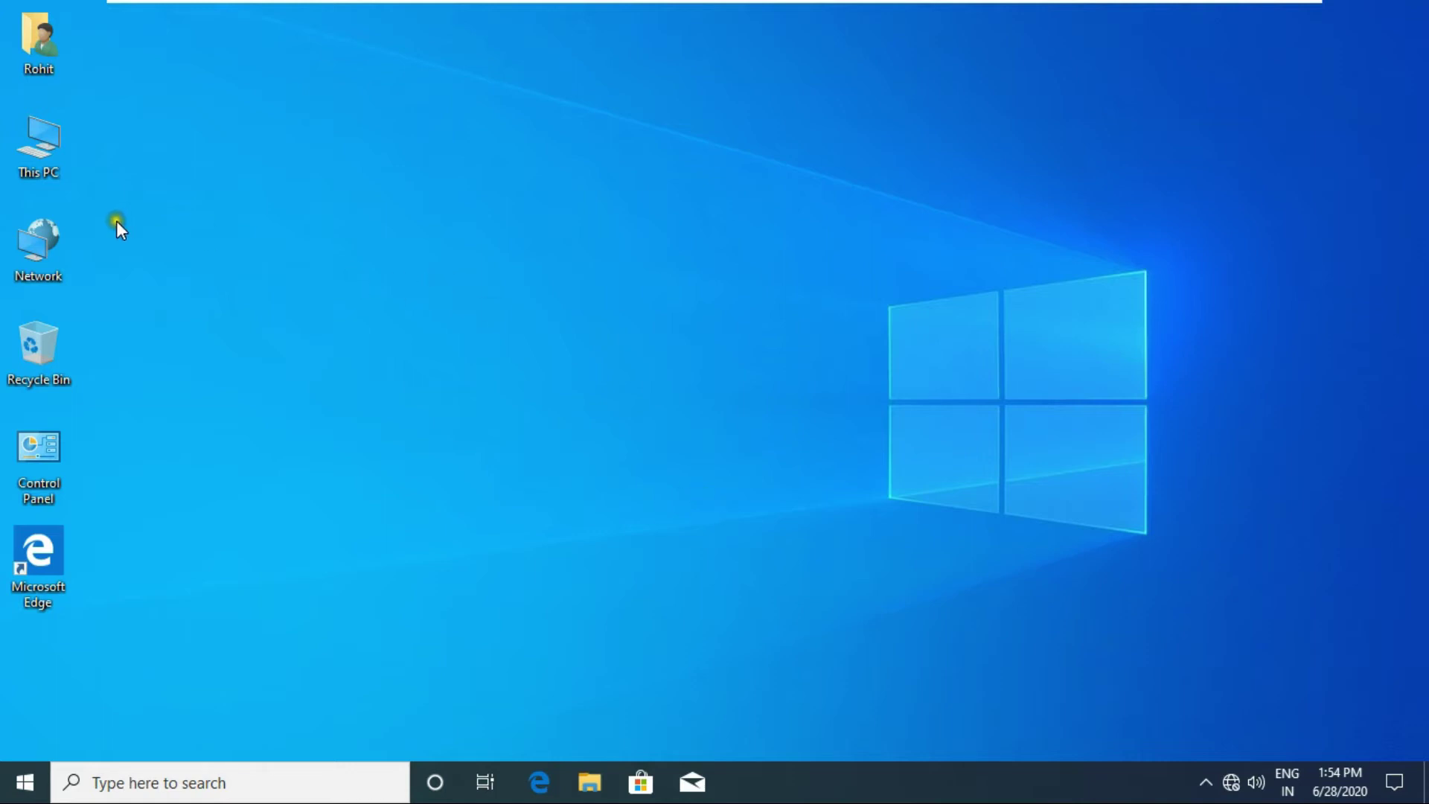
# From Network and Sharing Center's adapter settings, bring up the Ethernet0 connection properties
pyautogui.rightClick(46, 255)
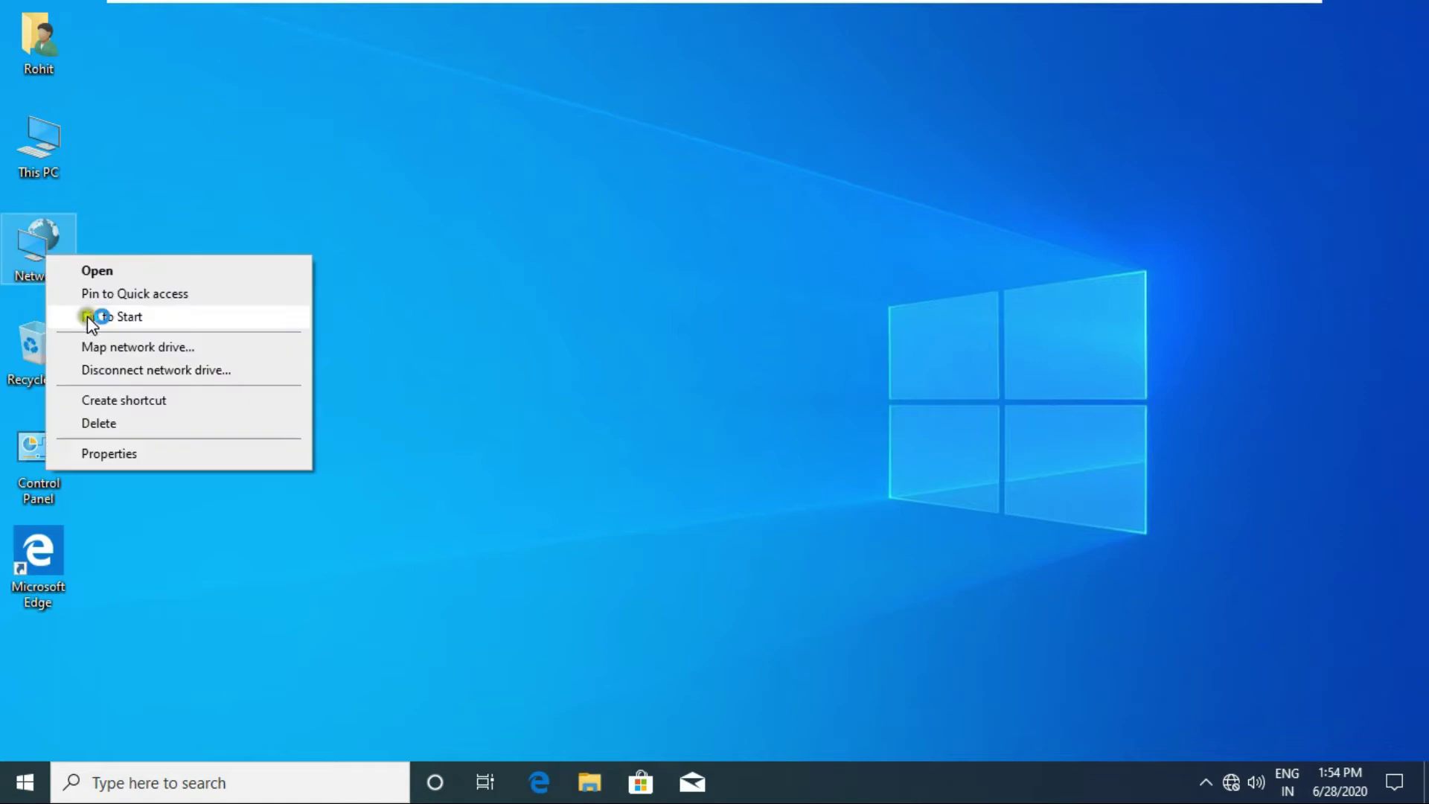
pyautogui.click(128, 455)
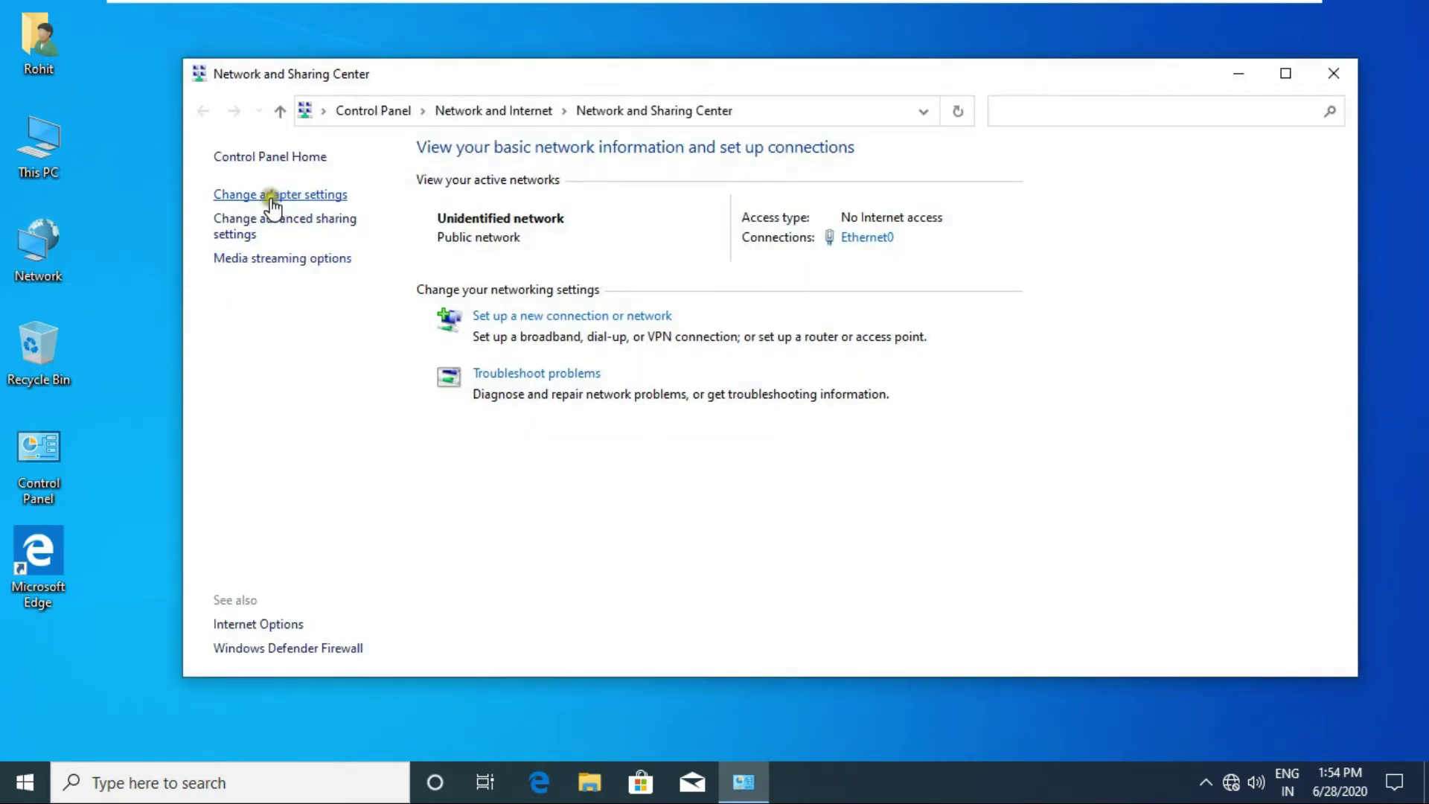
pyautogui.click(277, 197)
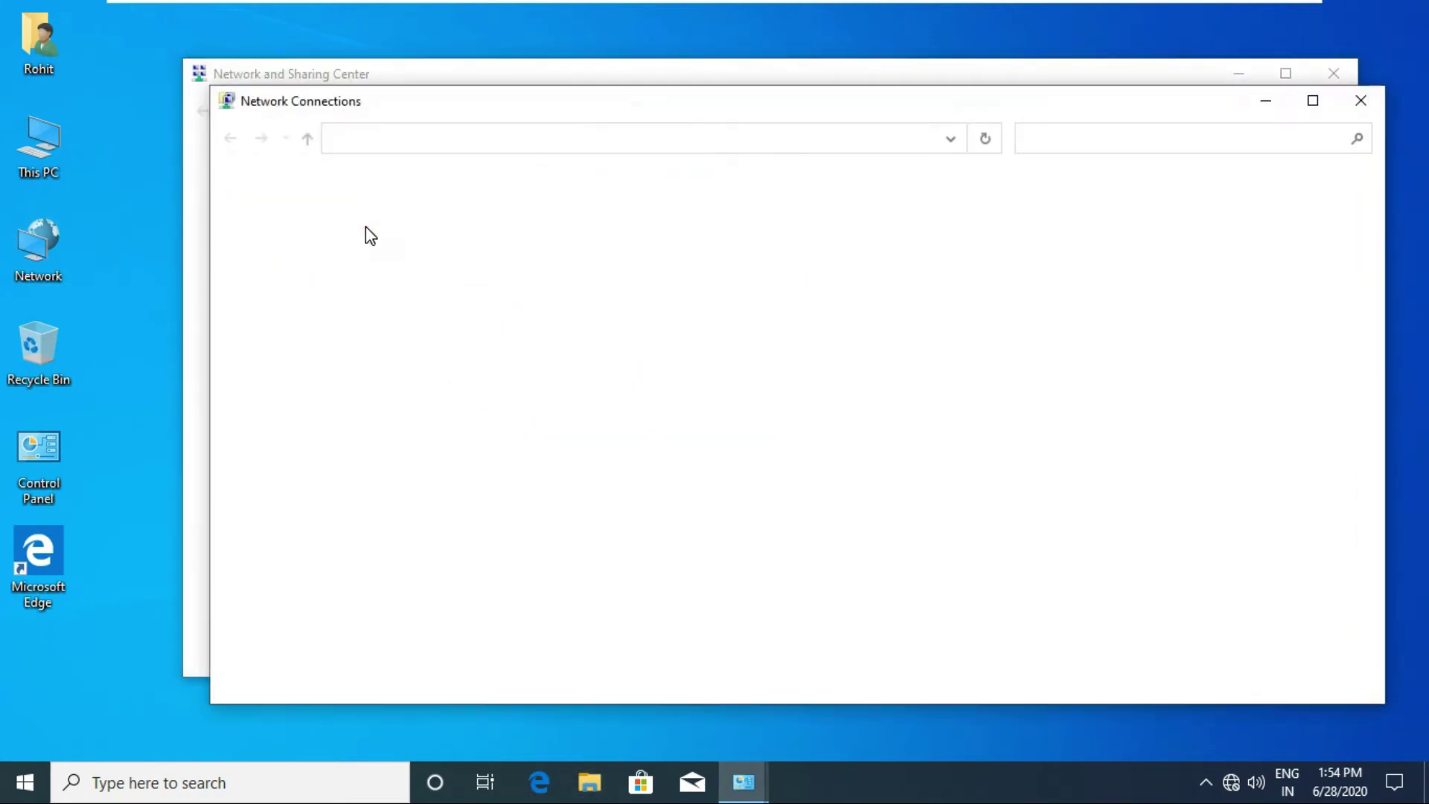
pyautogui.rightClick(582, 239)
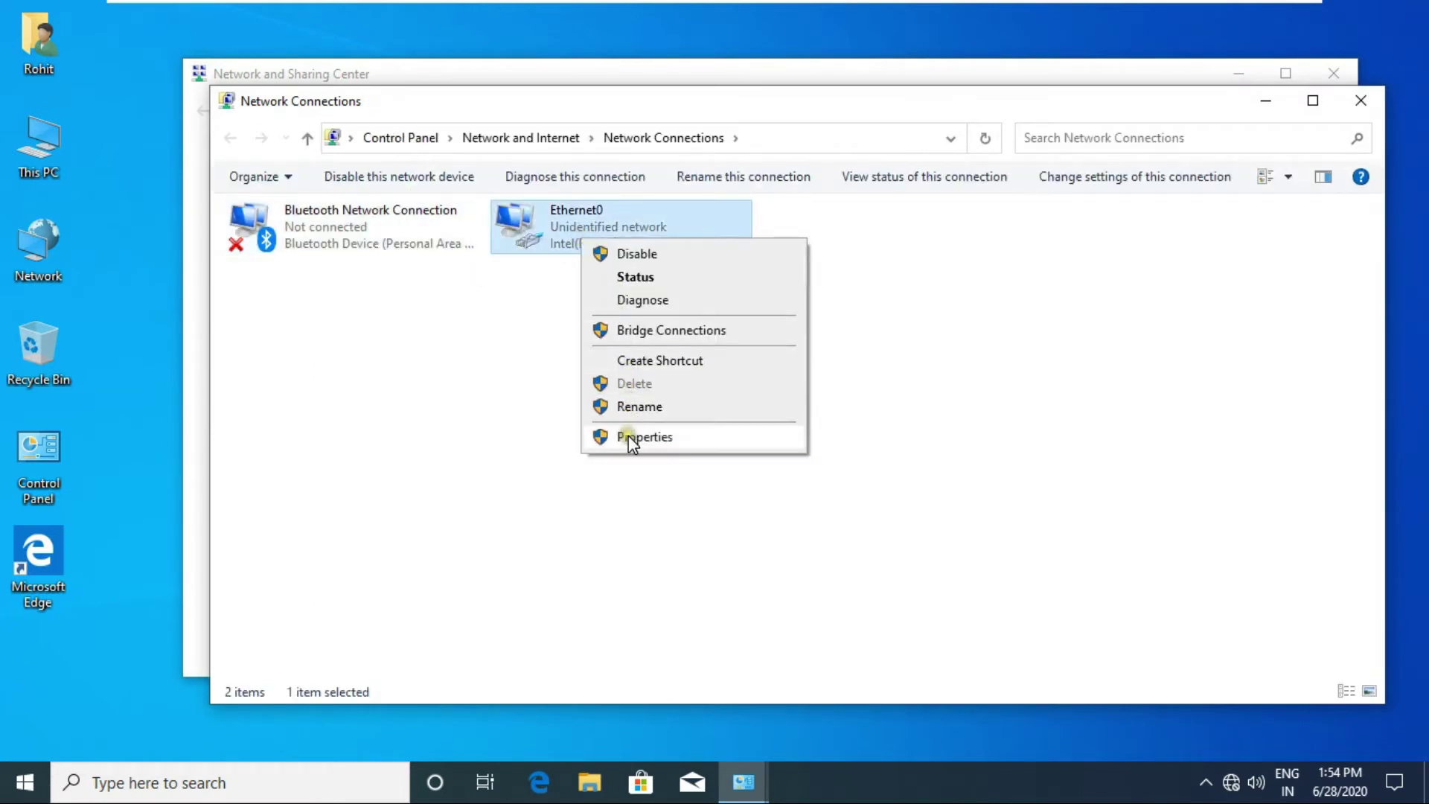
pyautogui.click(628, 437)
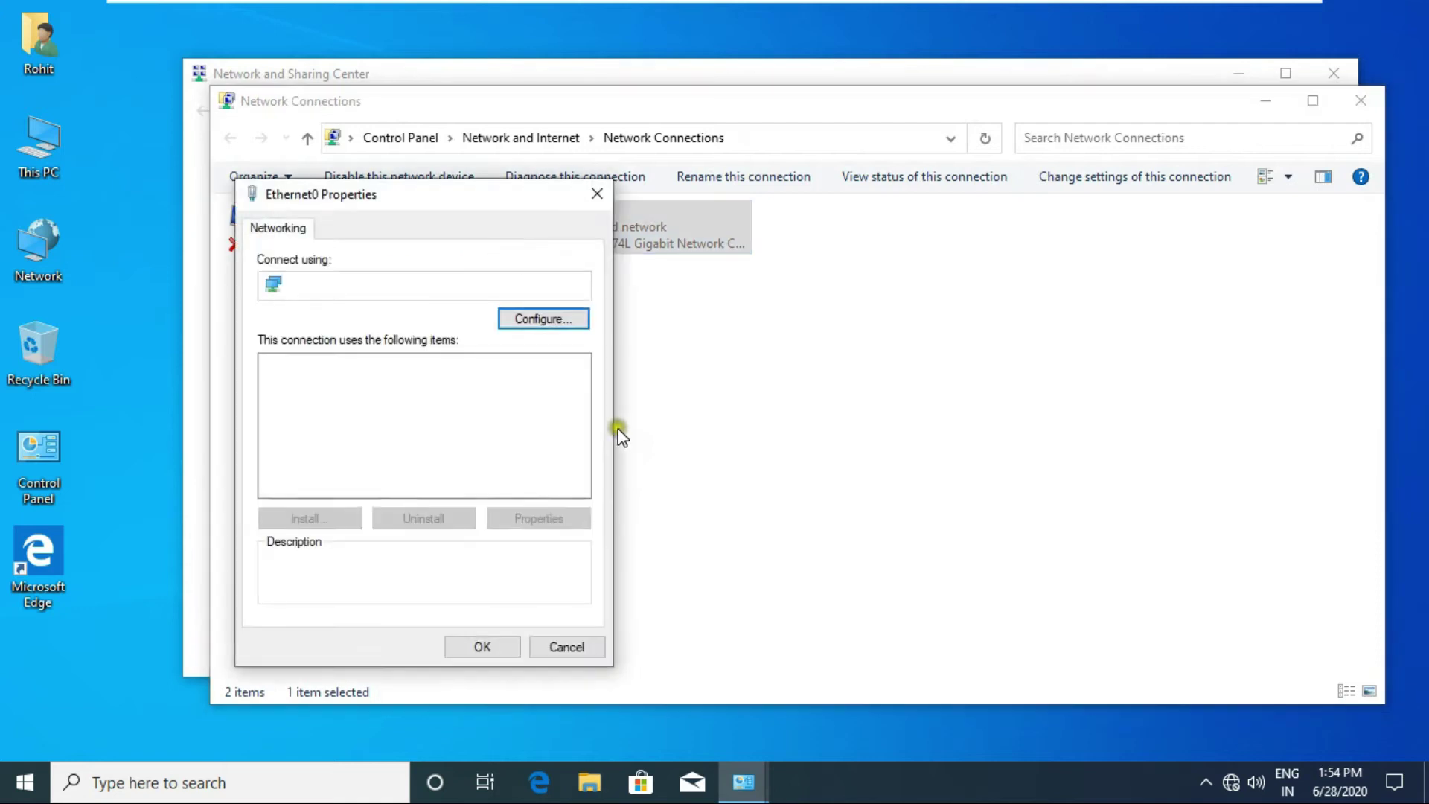
# In IPv4 properties, toggle the radios back to a manually specified address
pyautogui.click(470, 418)
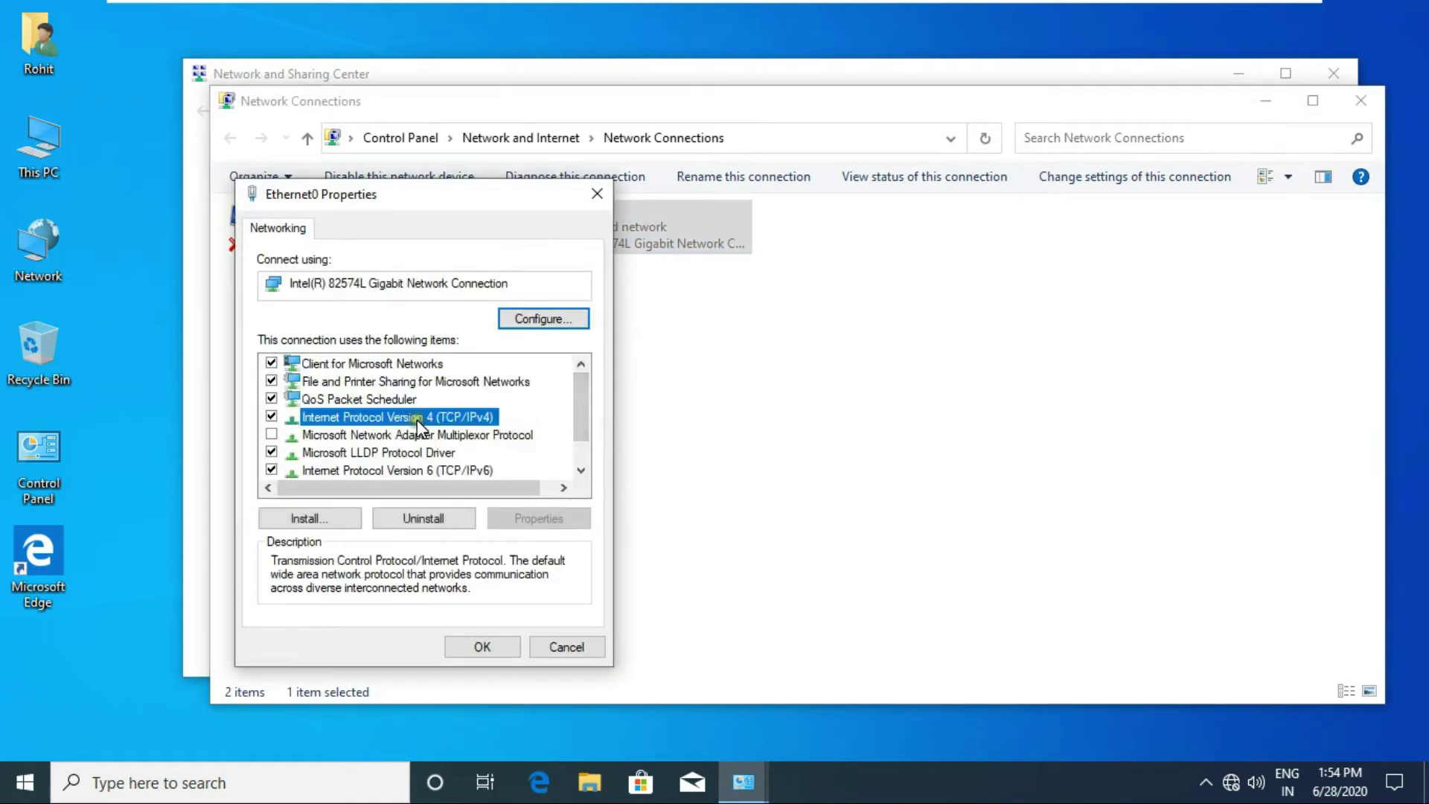
pyautogui.click(533, 521)
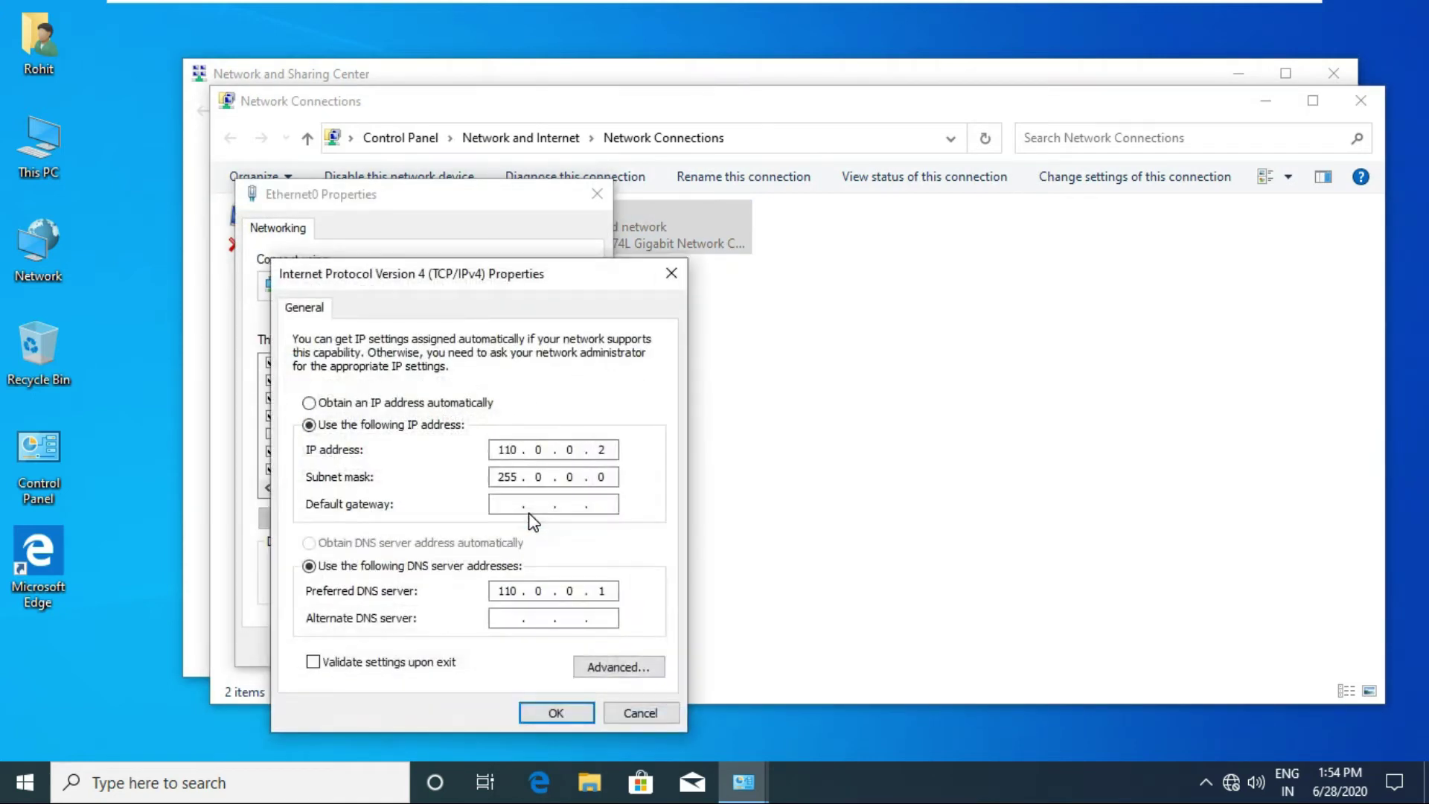
pyautogui.click(379, 402)
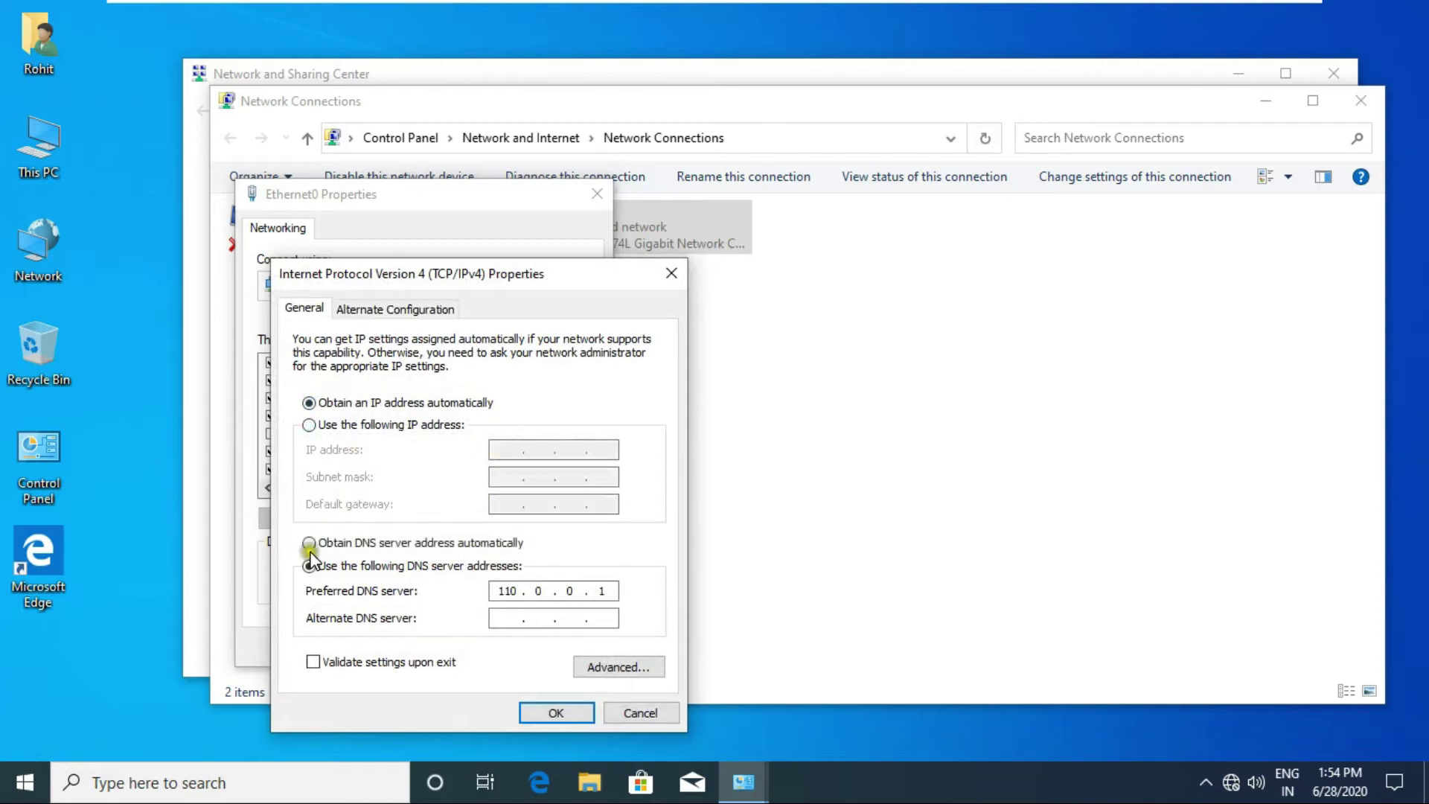
pyautogui.click(316, 543)
pyautogui.click(357, 431)
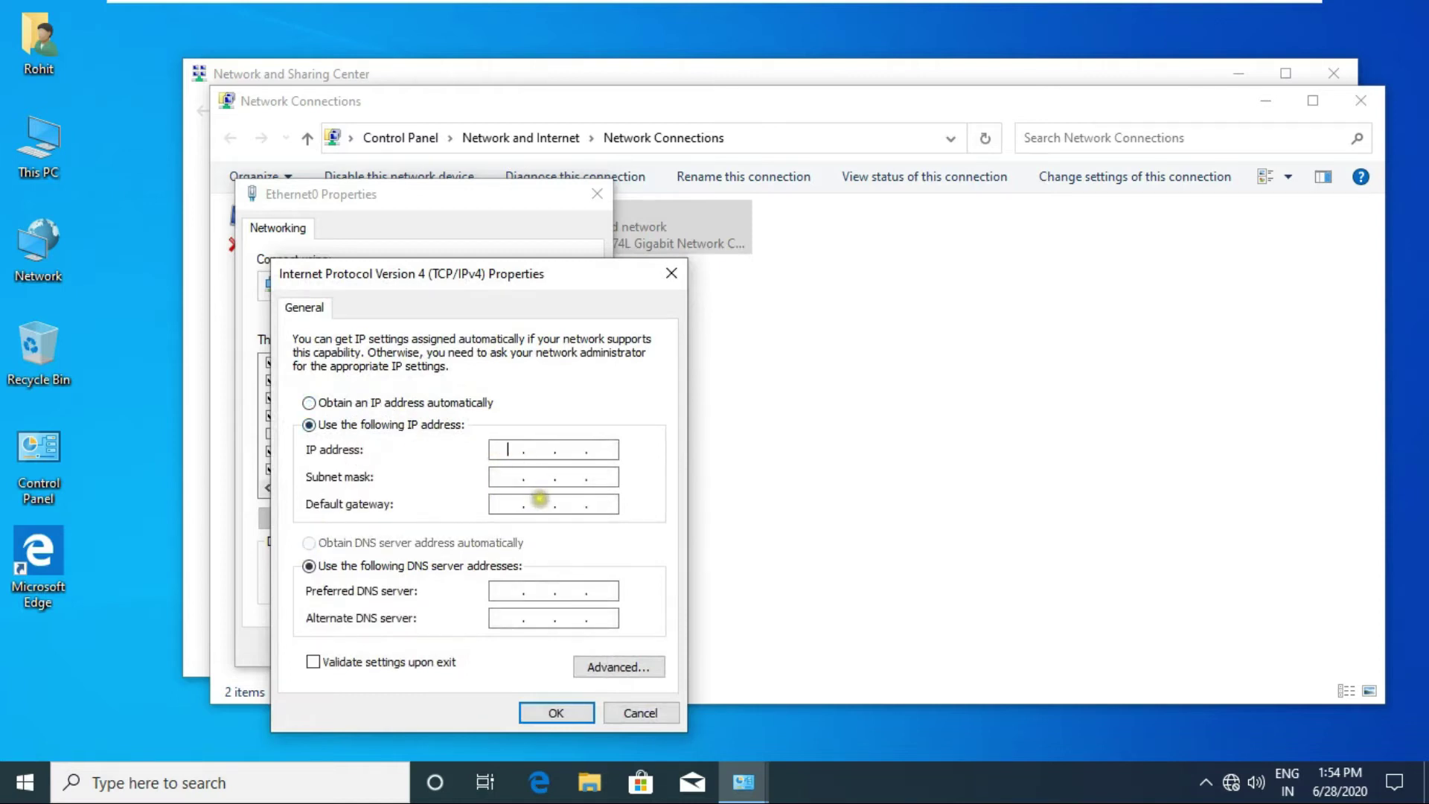
pyautogui.write('172')
pyautogui.write('16')
pyautogui.write('0')
pyautogui.write('2')
# Set Ethernet0 to static 172.16.0.2 with its subnet mask and confirm both dialogs
pyautogui.click(536, 476)
pyautogui.click(558, 714)
pyautogui.click(489, 648)
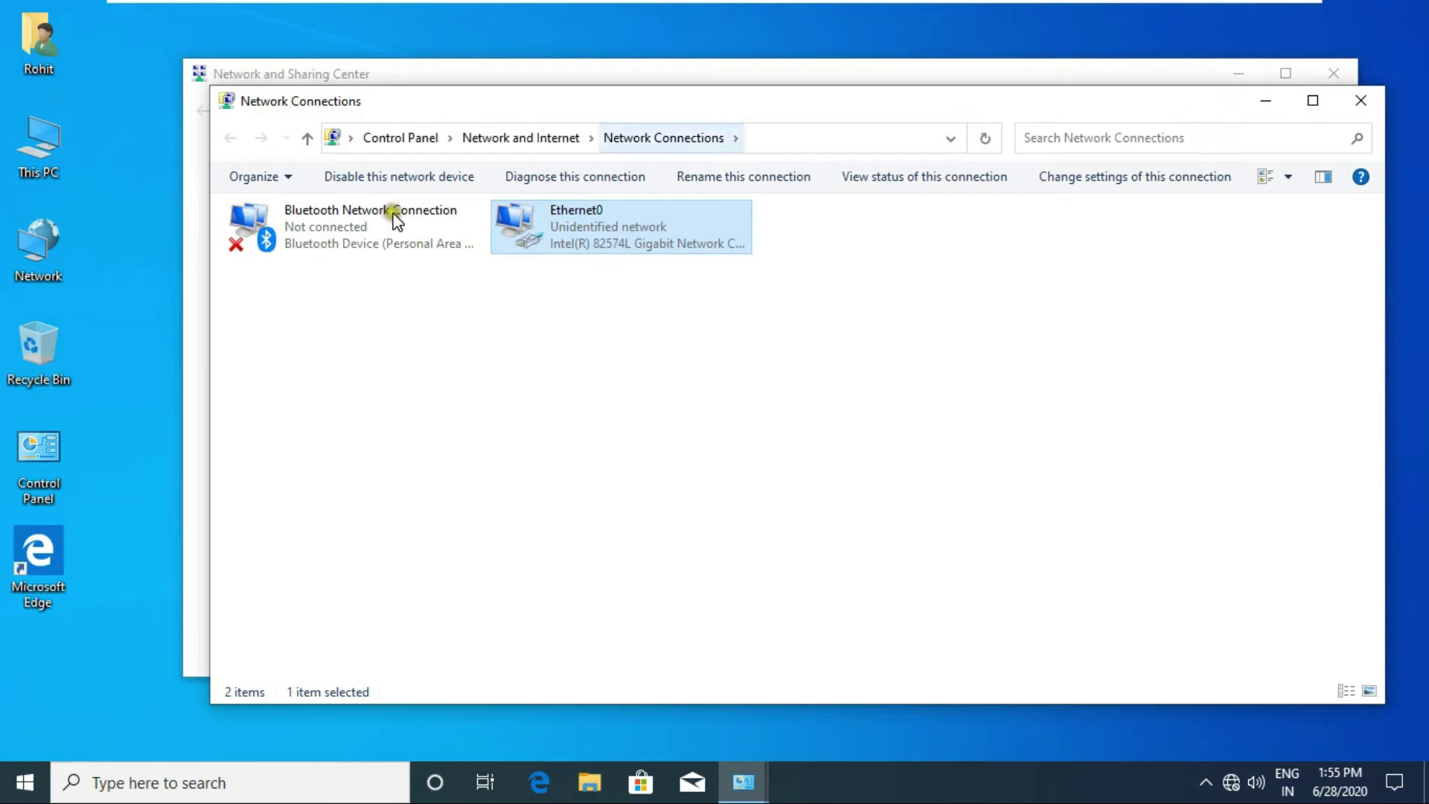
# Launch Command Prompt via the Run box with cmd
pyautogui.rightClick(27, 785)
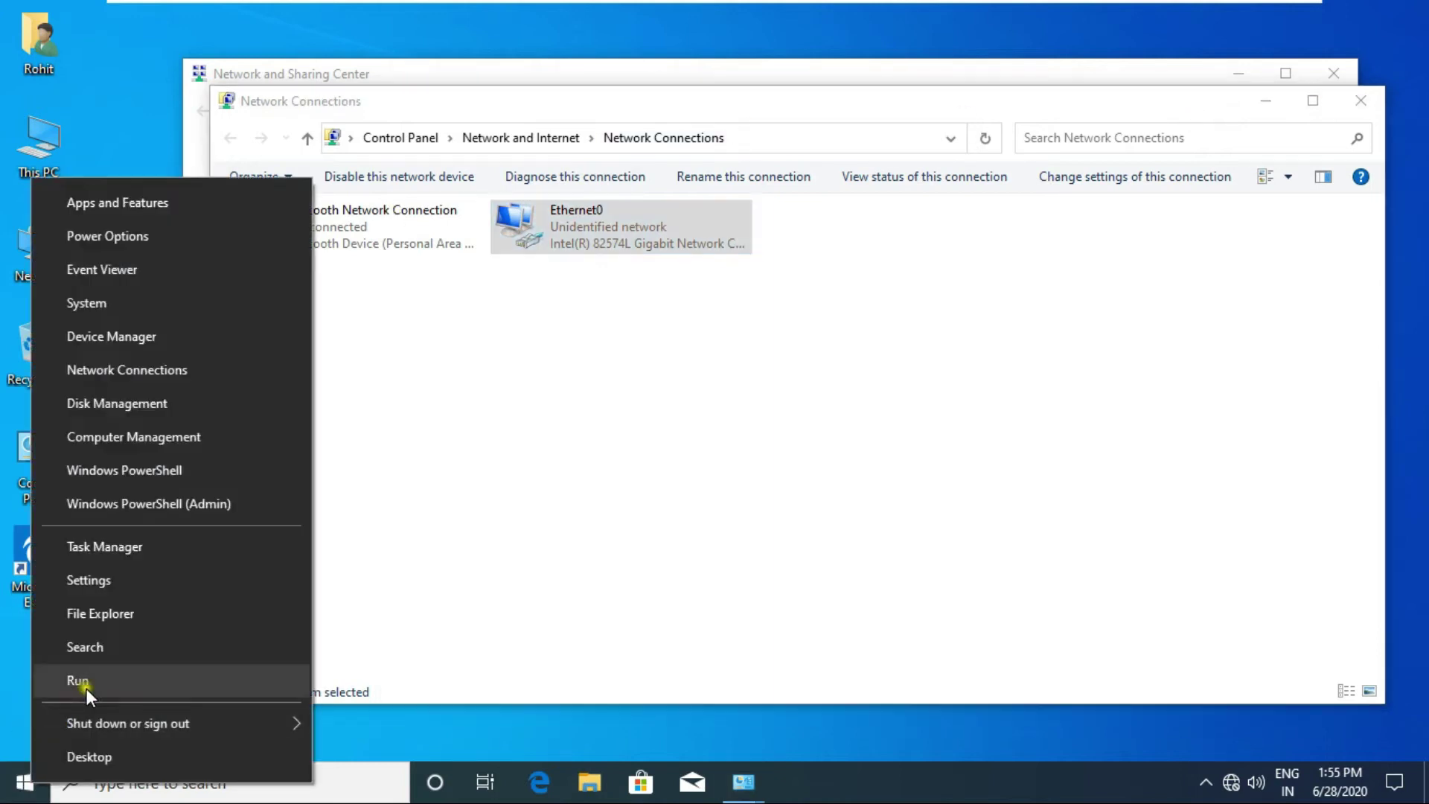
pyautogui.click(86, 683)
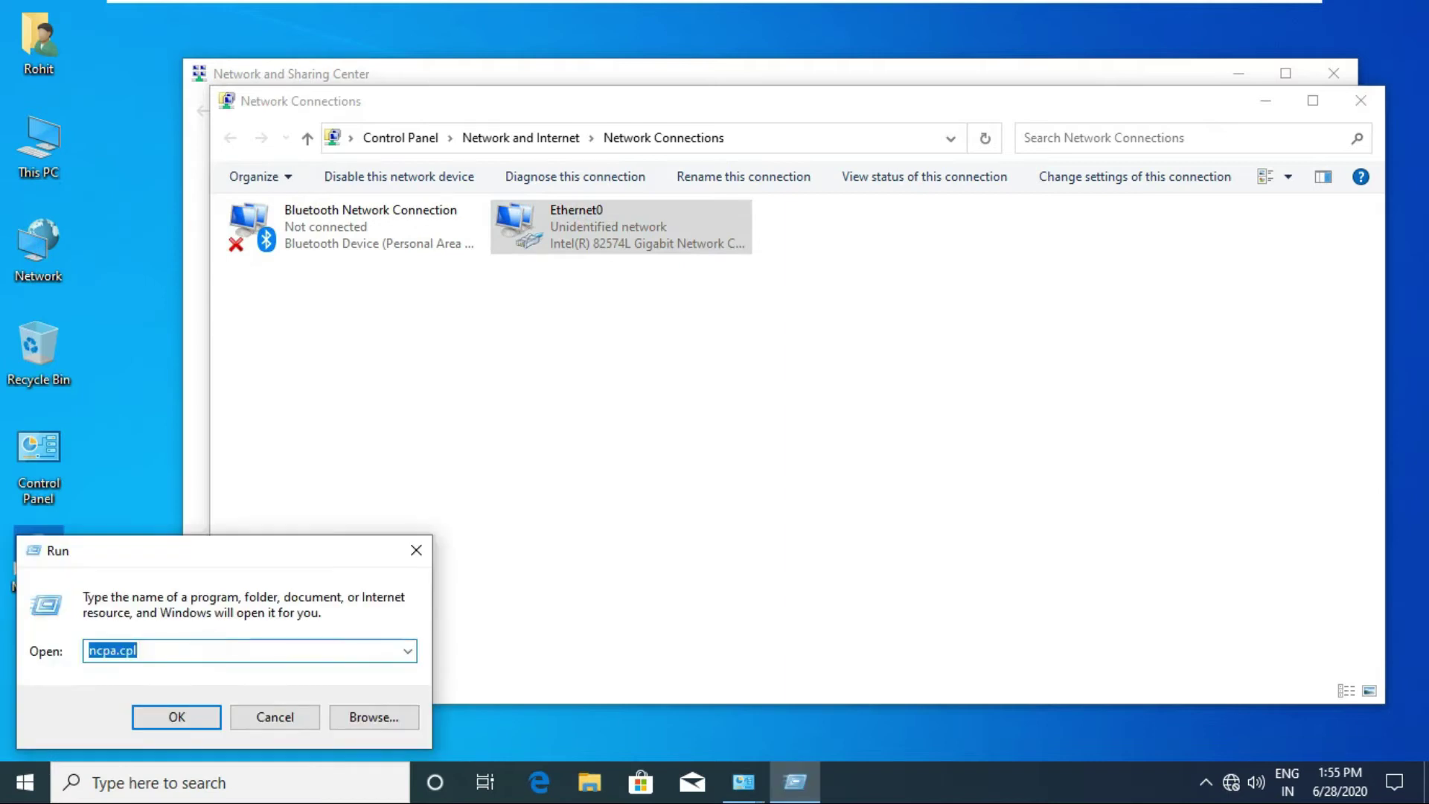
pyautogui.write('cmd')
pyautogui.press('Return')
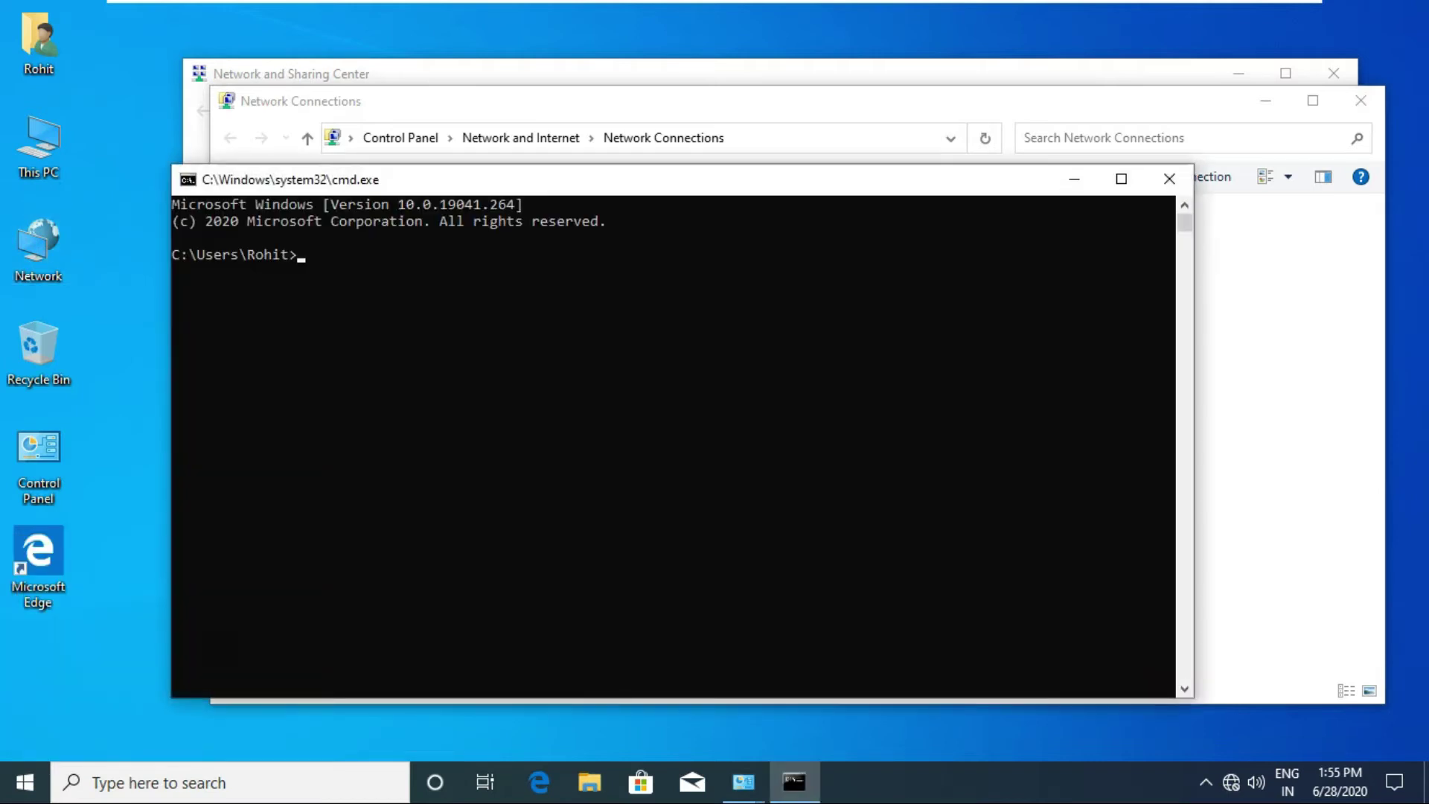
pyautogui.write('ping')
pyautogui.write(' 172.160.0.')
# Ping 172.16.0.1 getting four replies, then switch to the macOSCatalina VM
pyautogui.press('BackSpace')
pyautogui.press('BackSpace')
pyautogui.press('BackSpace')
pyautogui.press('BackSpace')
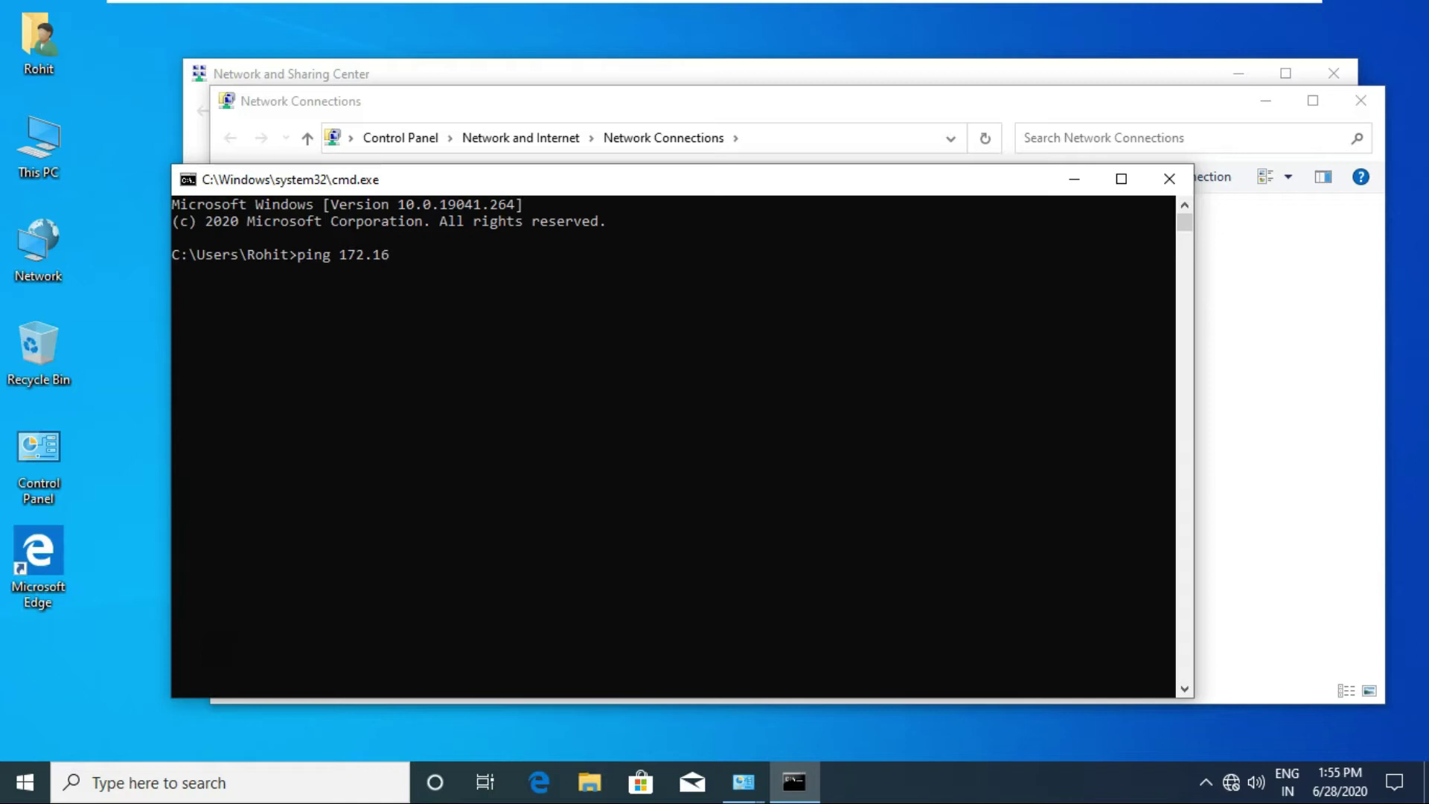
pyautogui.write('.0.1')
pyautogui.press('Return')
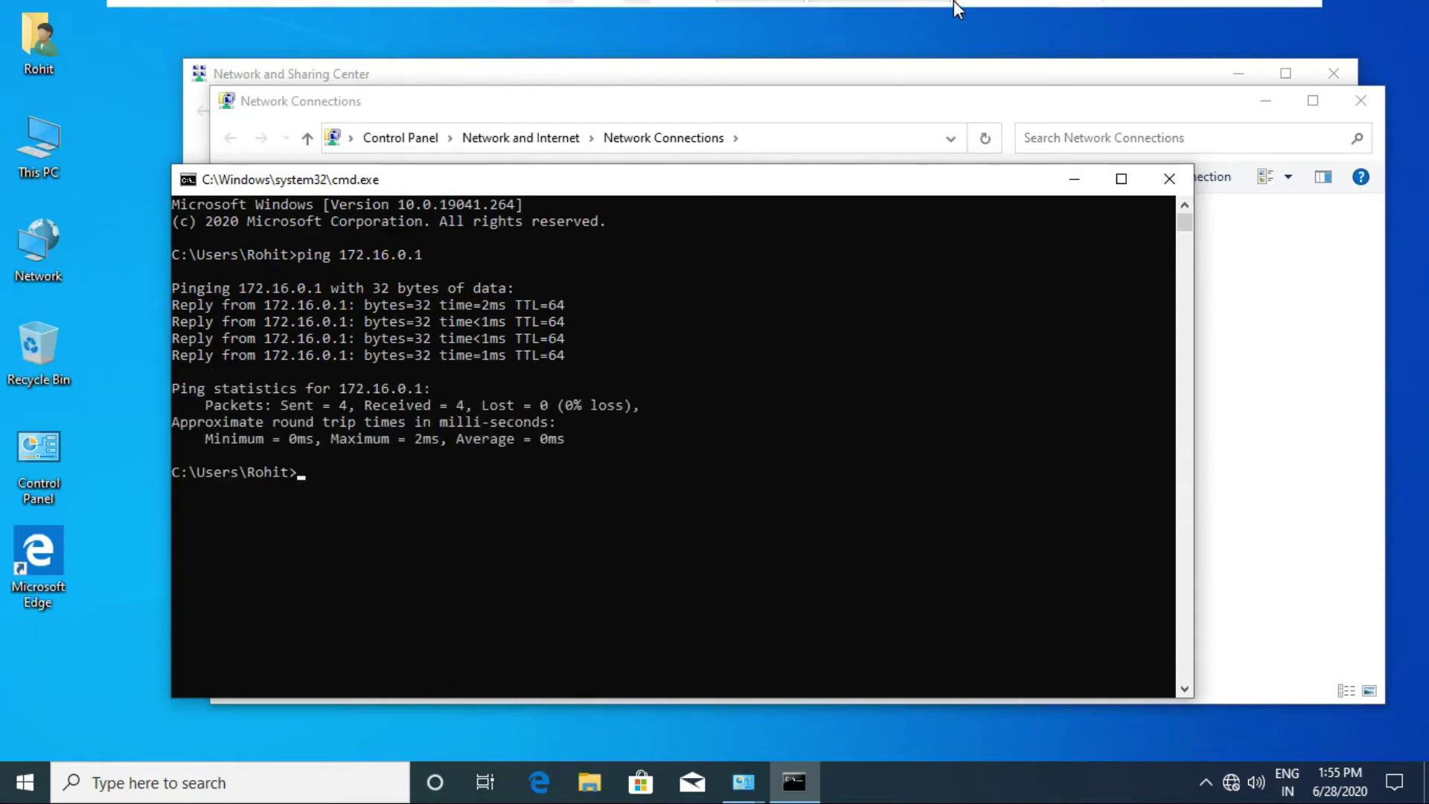
pyautogui.click(888, 15)
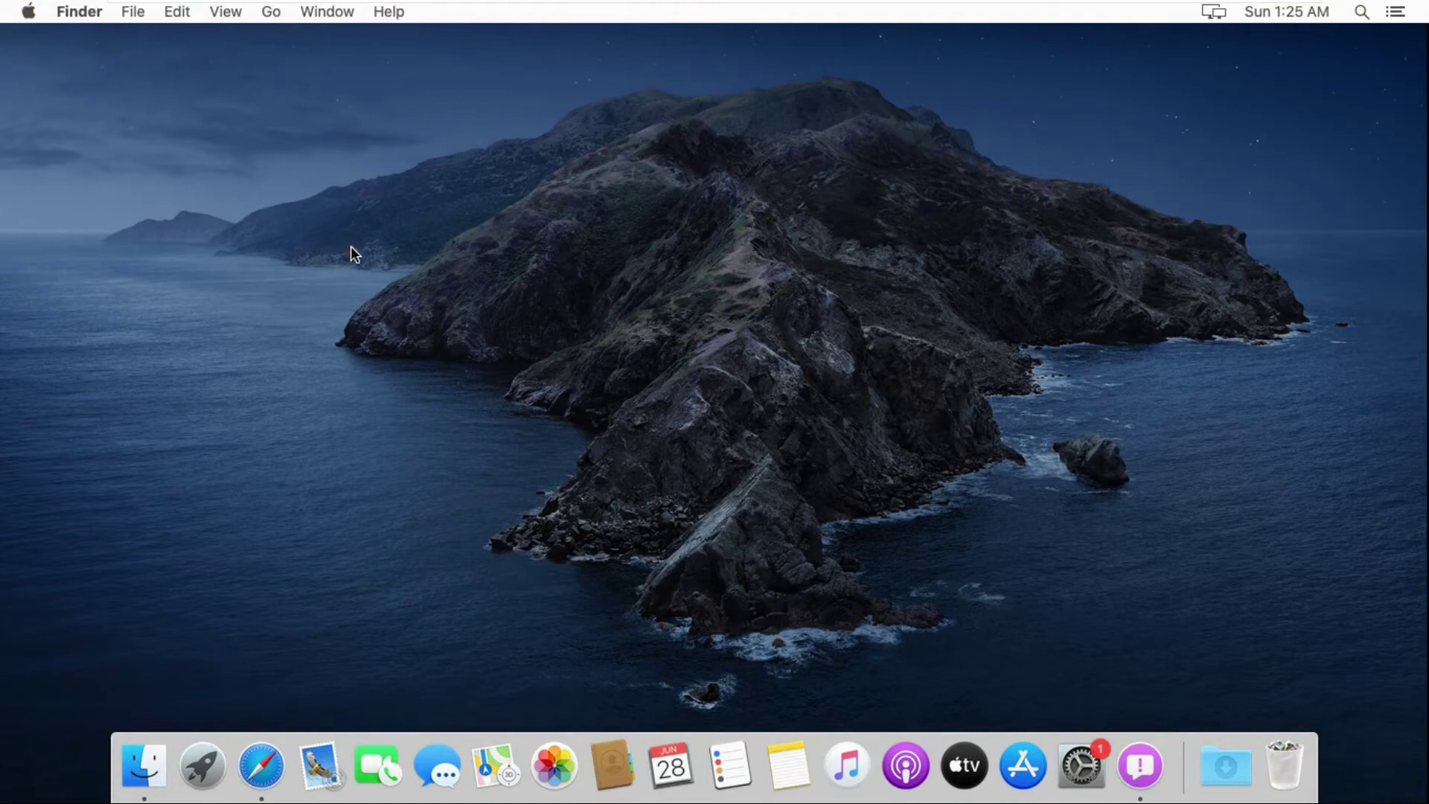
# Launch Network Utility from Spotlight by searching 'network utility'
pyautogui.press('super+space')
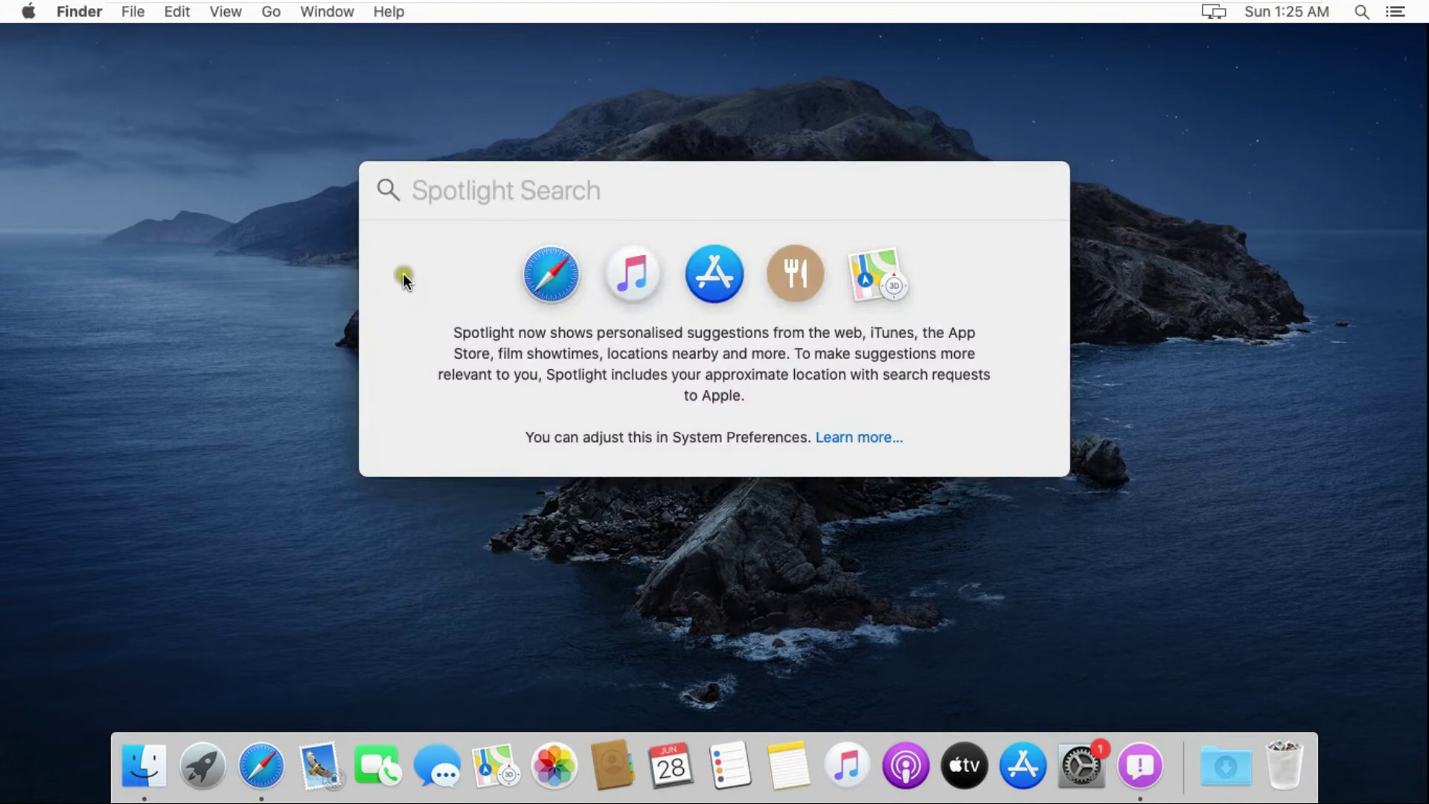
pyautogui.write('netw')
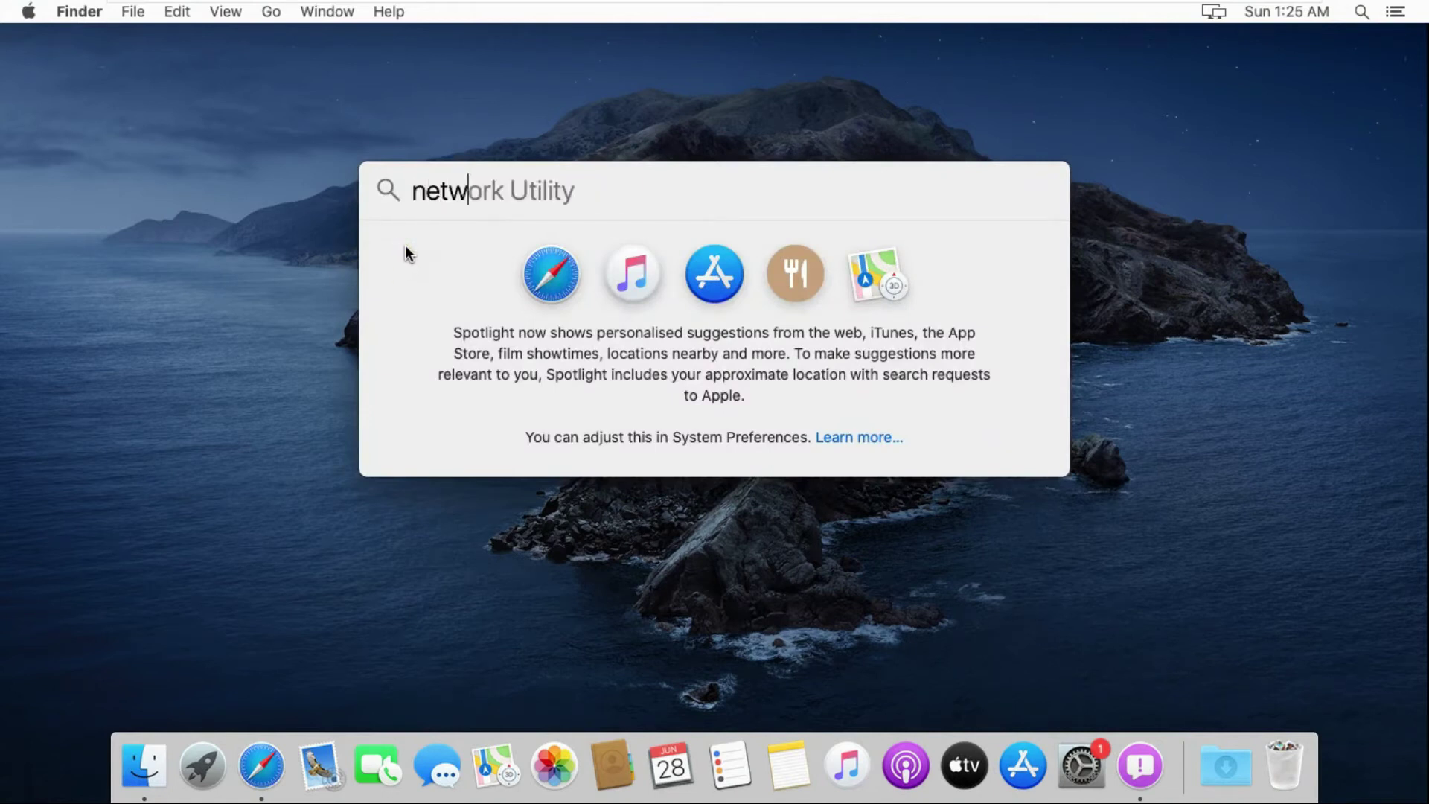
pyautogui.write('ork')
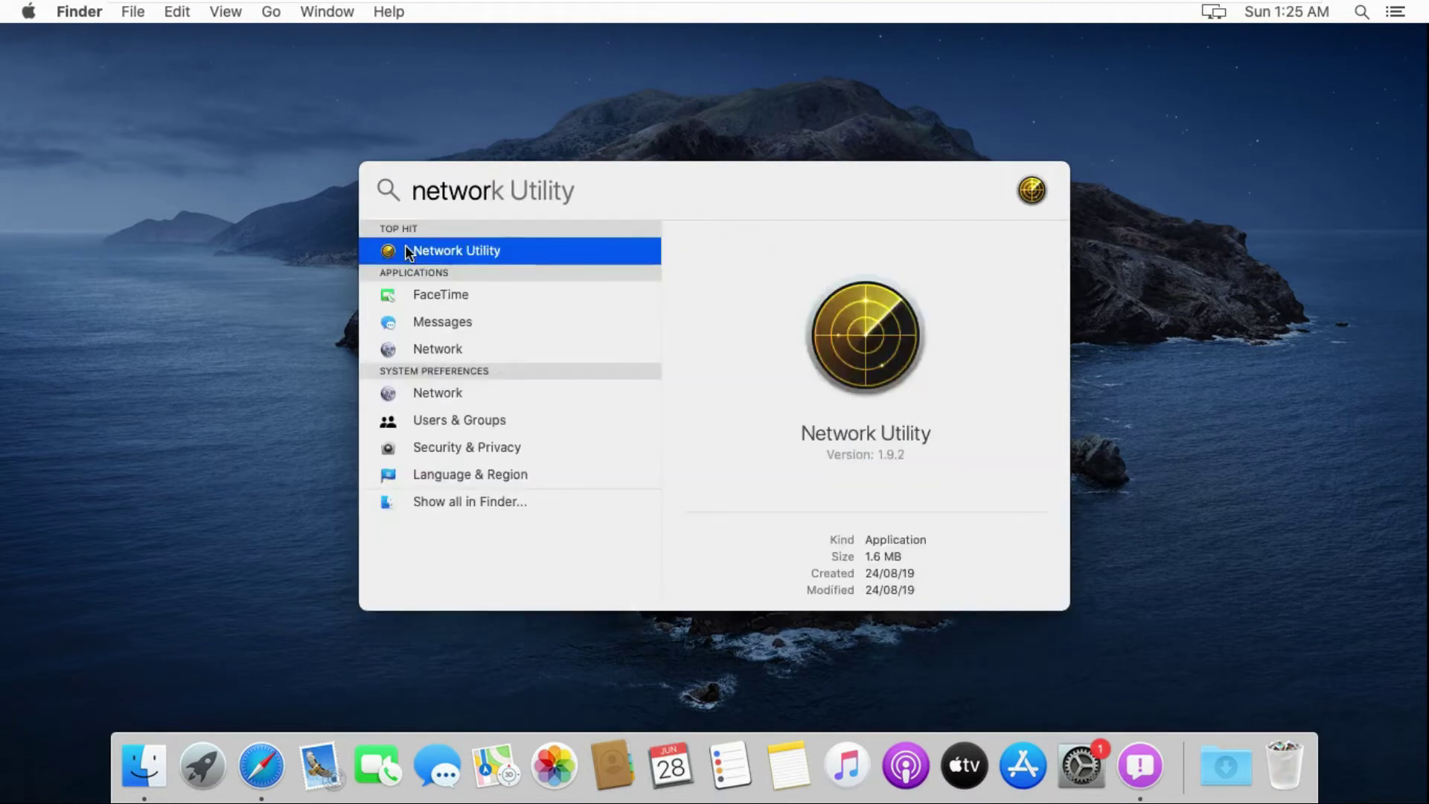
pyautogui.press('Right')
pyautogui.doubleClick(408, 253)
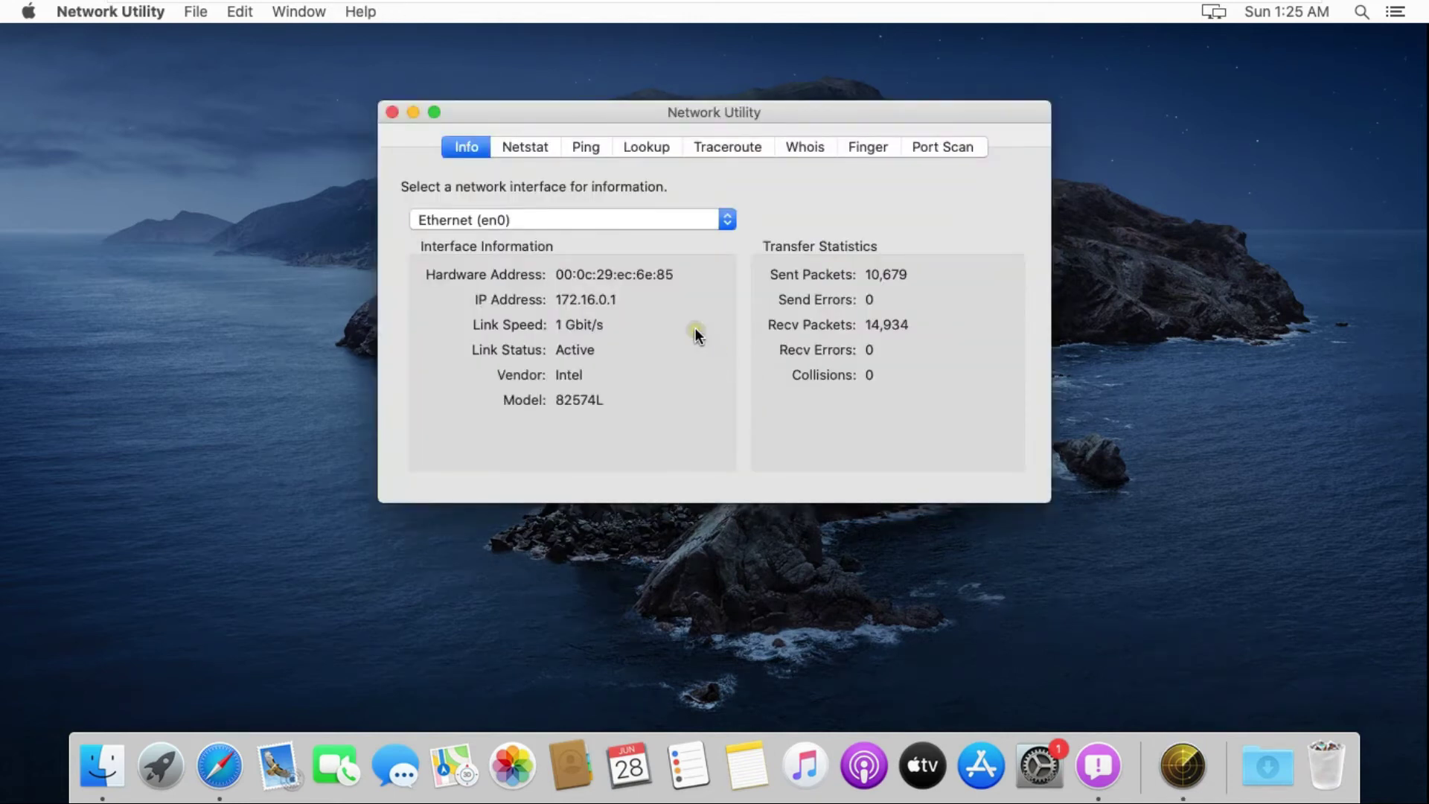
# Ping 172.16.0.2 with Send only 3 pings, then quit Network Utility
pyautogui.click(599, 170)
pyautogui.click(453, 220)
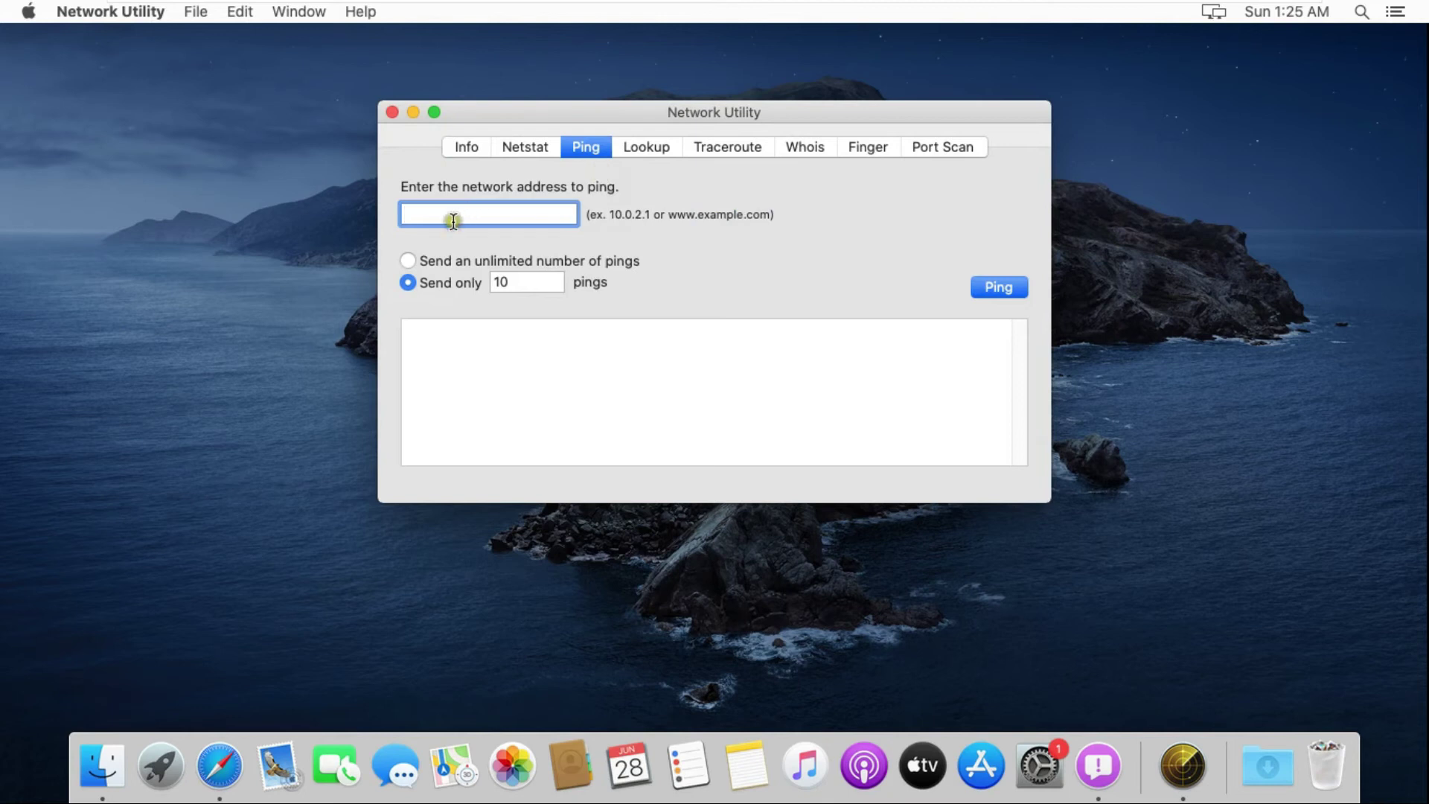
pyautogui.write('172')
pyautogui.write('.16')
pyautogui.write('.8')
pyautogui.write('.2')
pyautogui.doubleClick(516, 282)
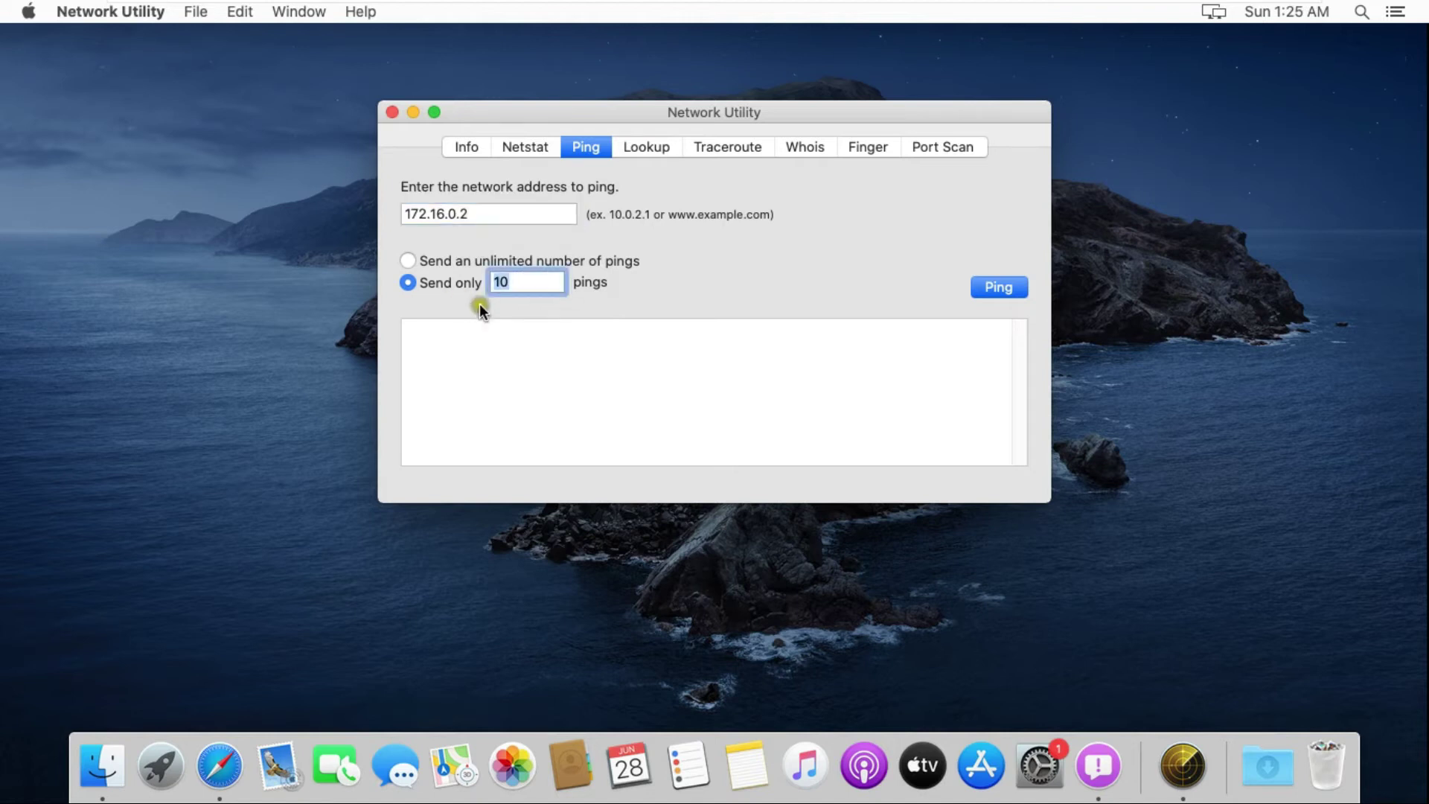
pyautogui.write('3')
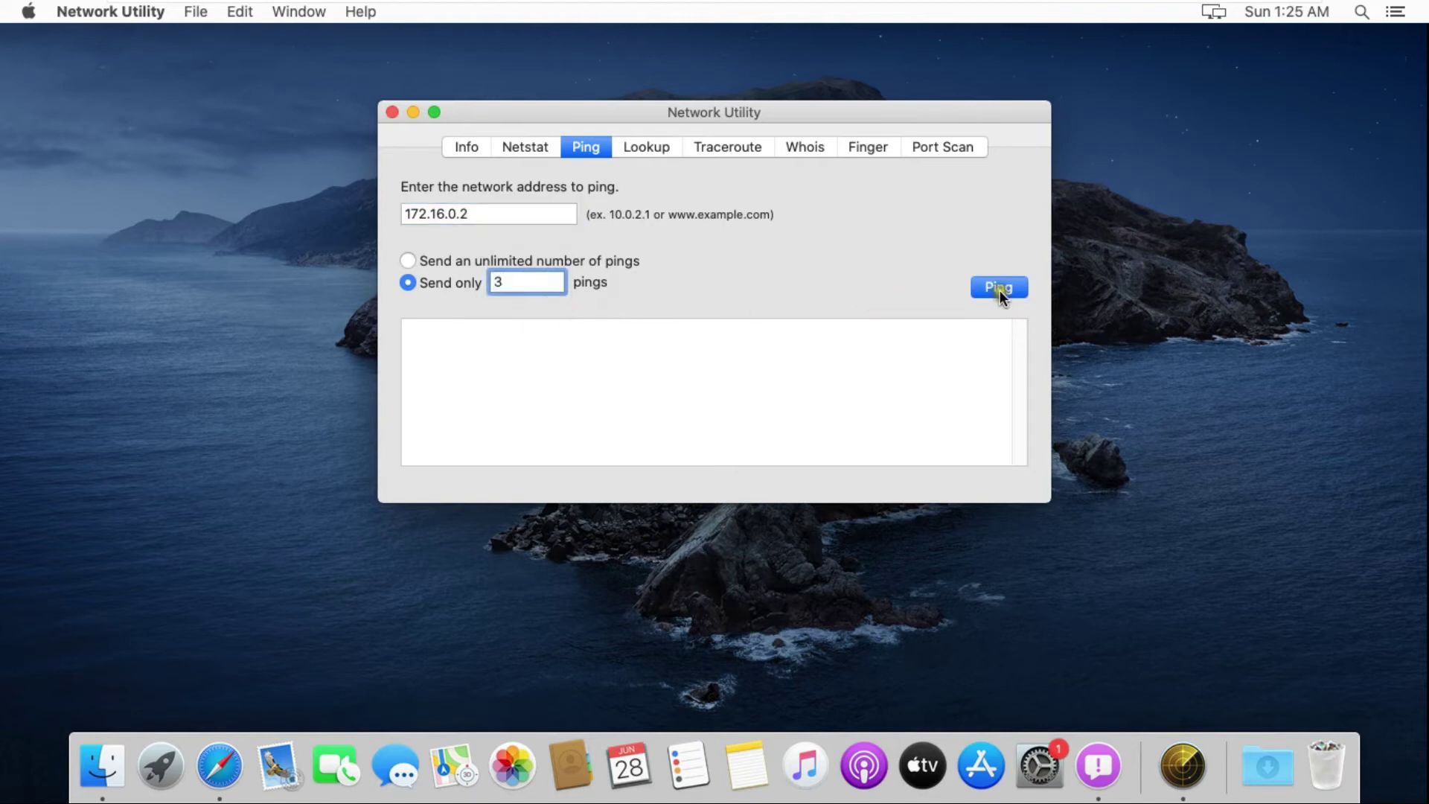
pyautogui.click(999, 289)
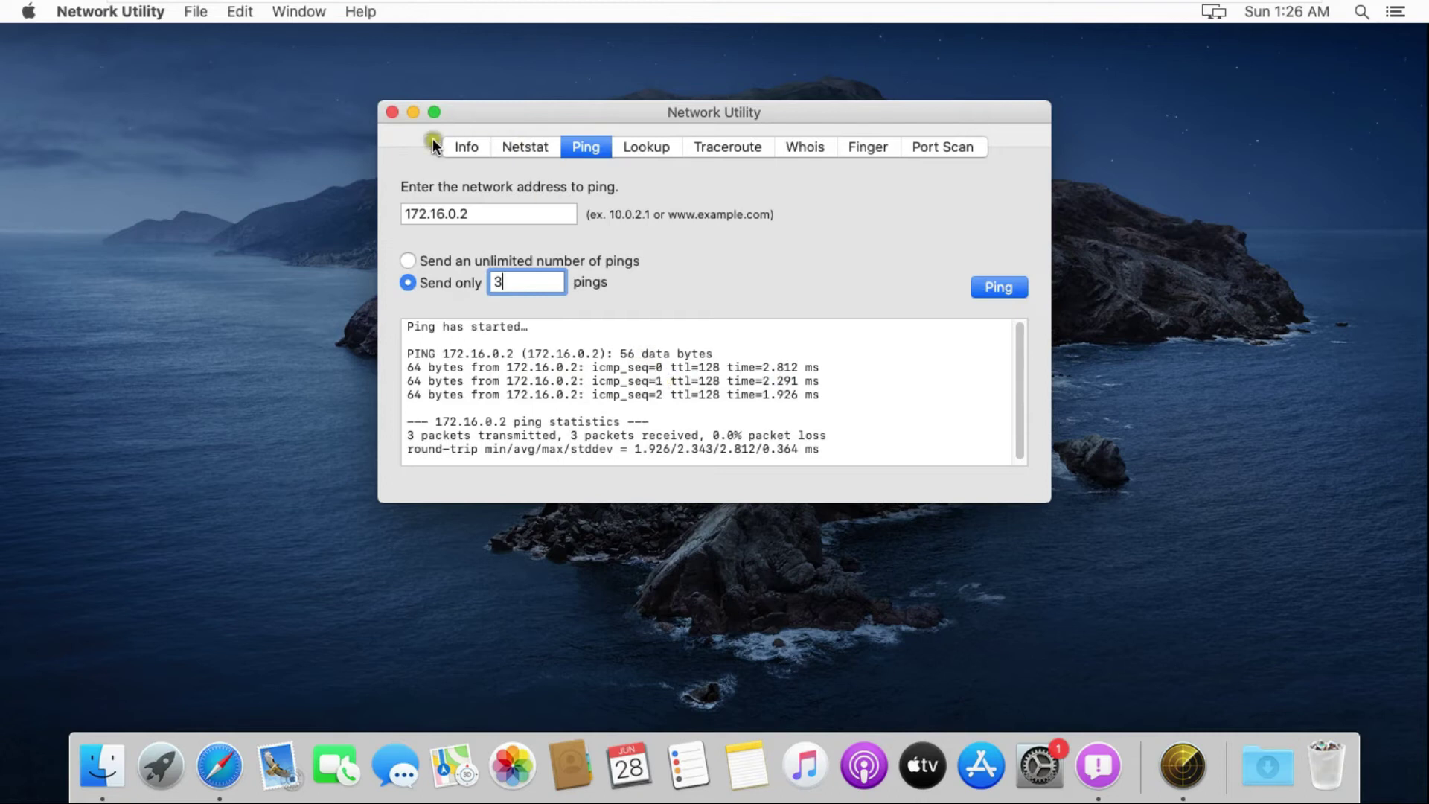
pyautogui.click(393, 114)
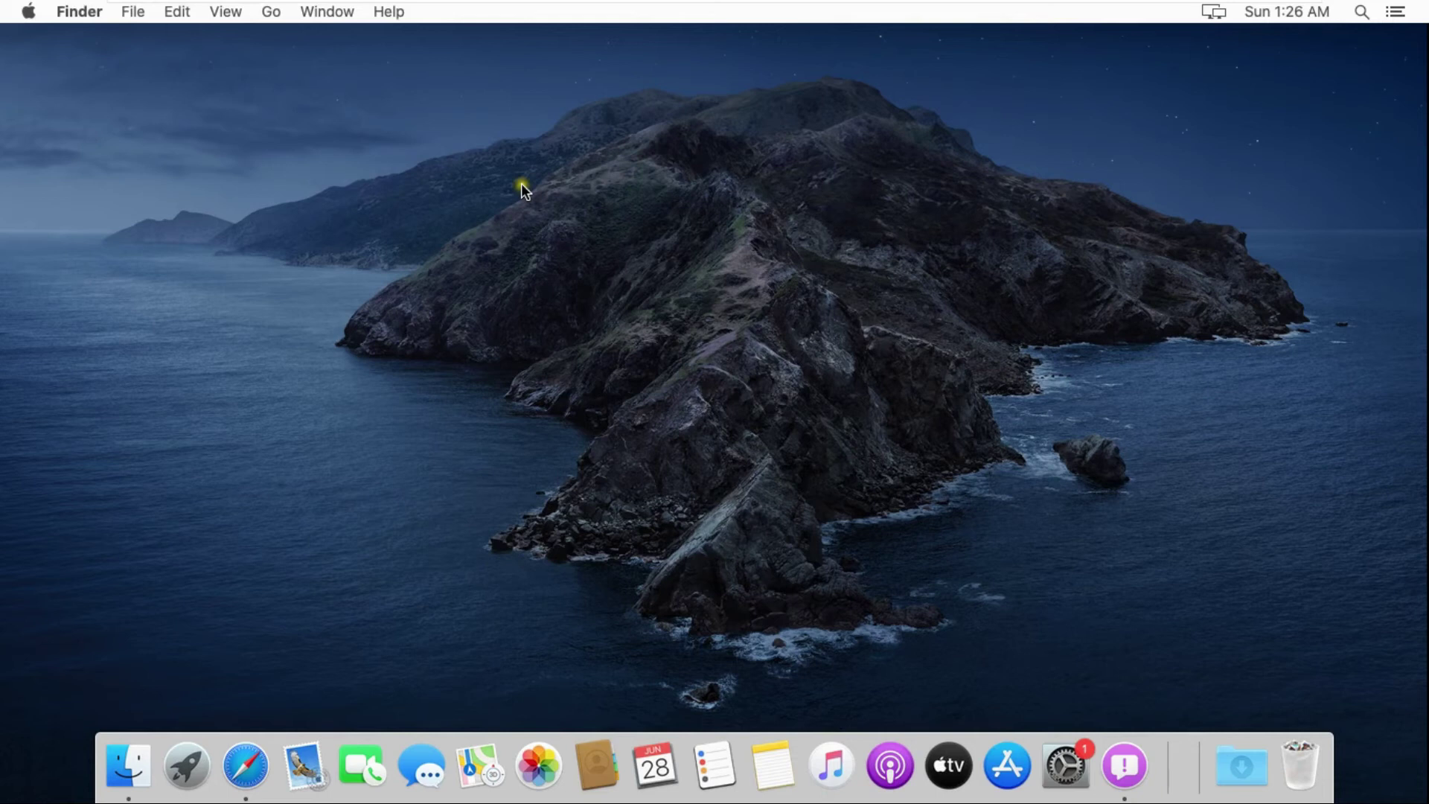
pyautogui.moveTo(715, 3)
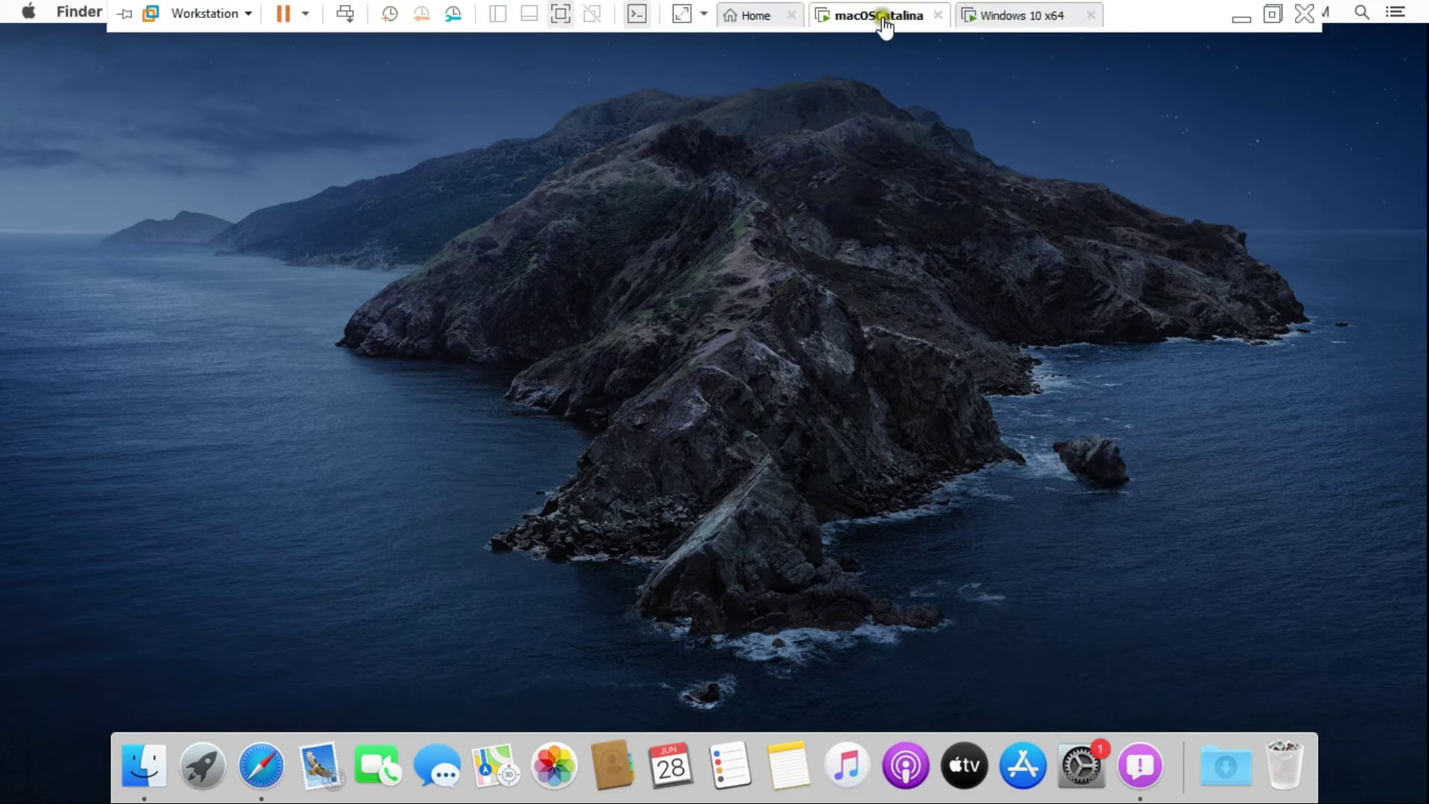
# On the Windows 10 VM, close Command Prompt, Network Connections and Network and Sharing Center
pyautogui.click(1000, 15)
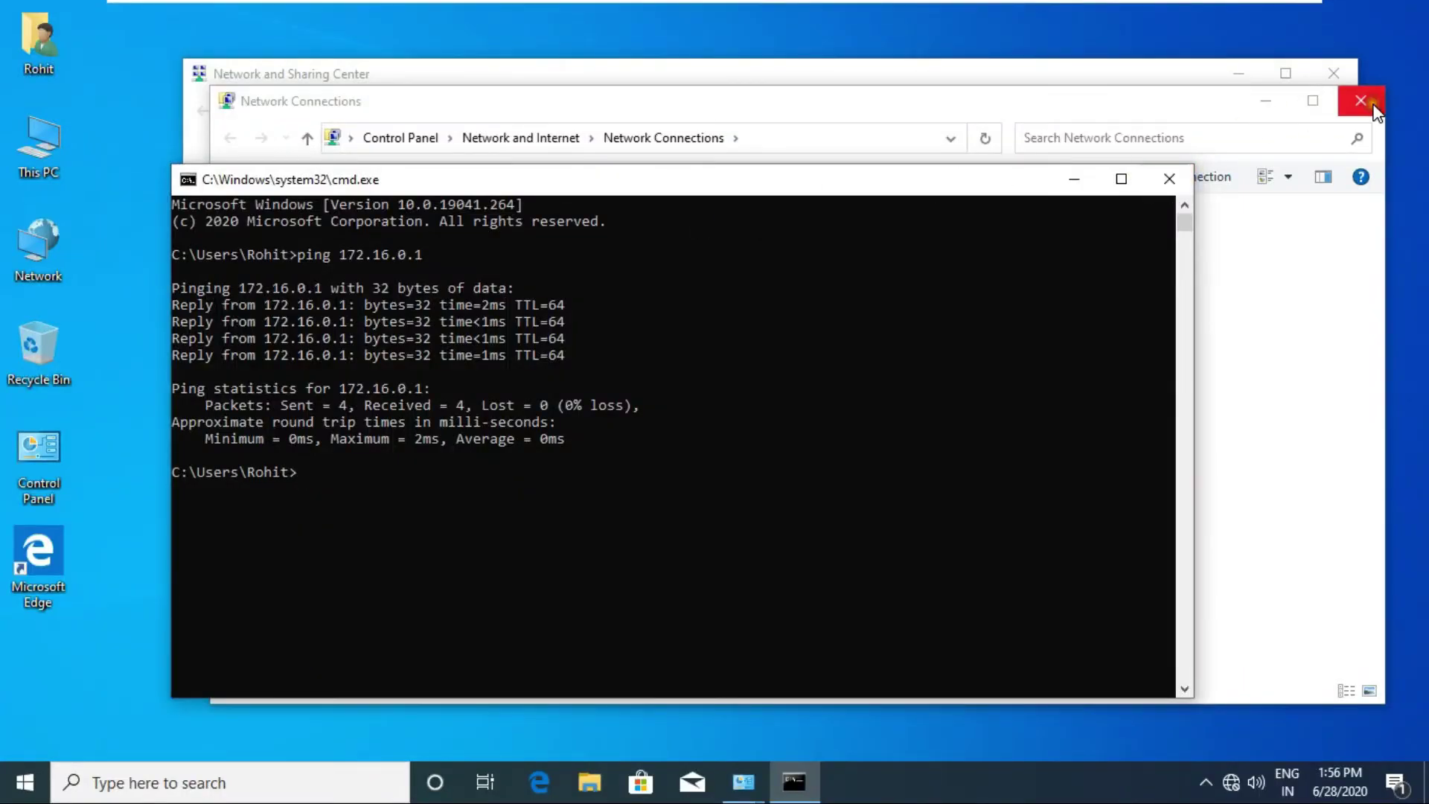
pyautogui.click(1184, 187)
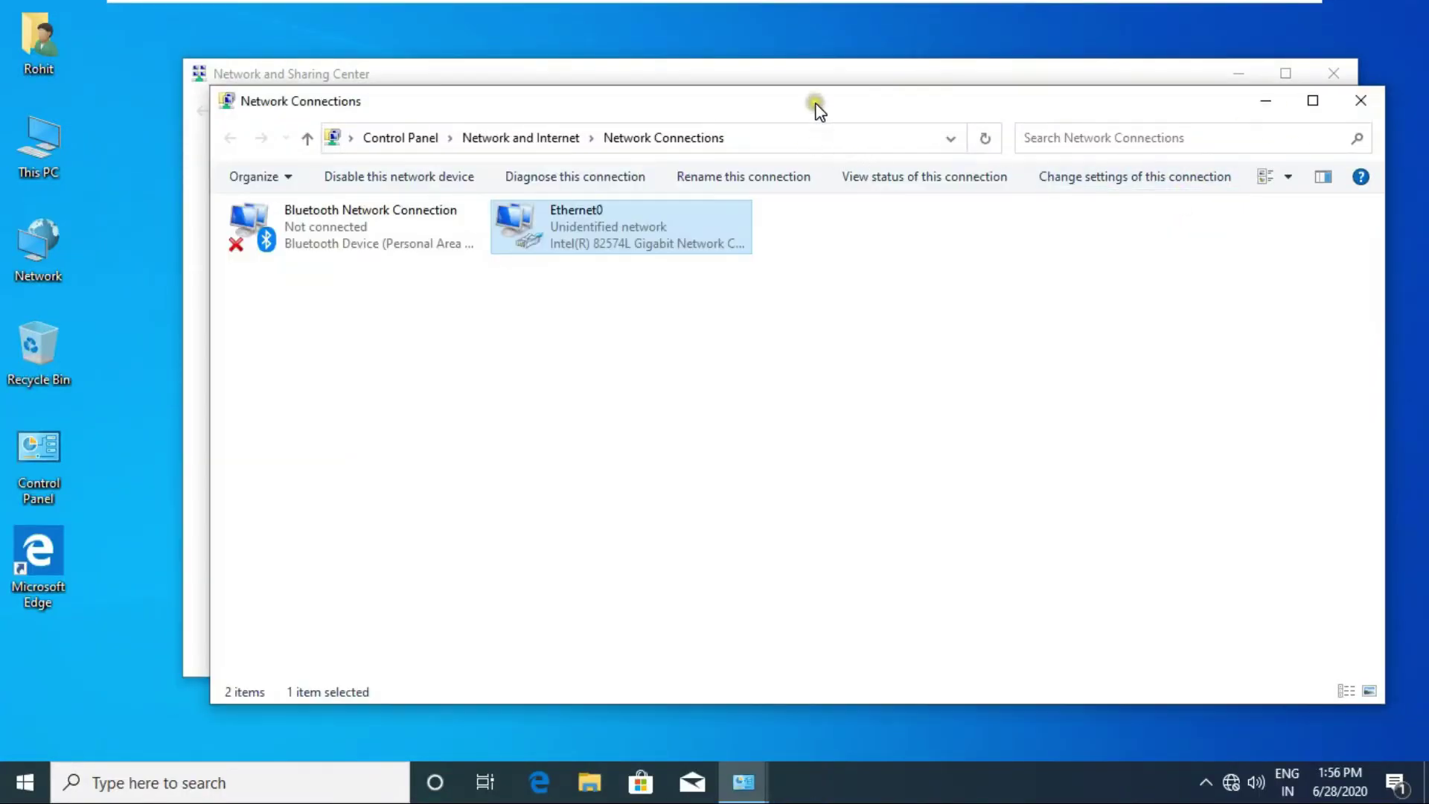
pyautogui.moveTo(816, 105); pyautogui.dragTo(830, 147)
pyautogui.click(1373, 143)
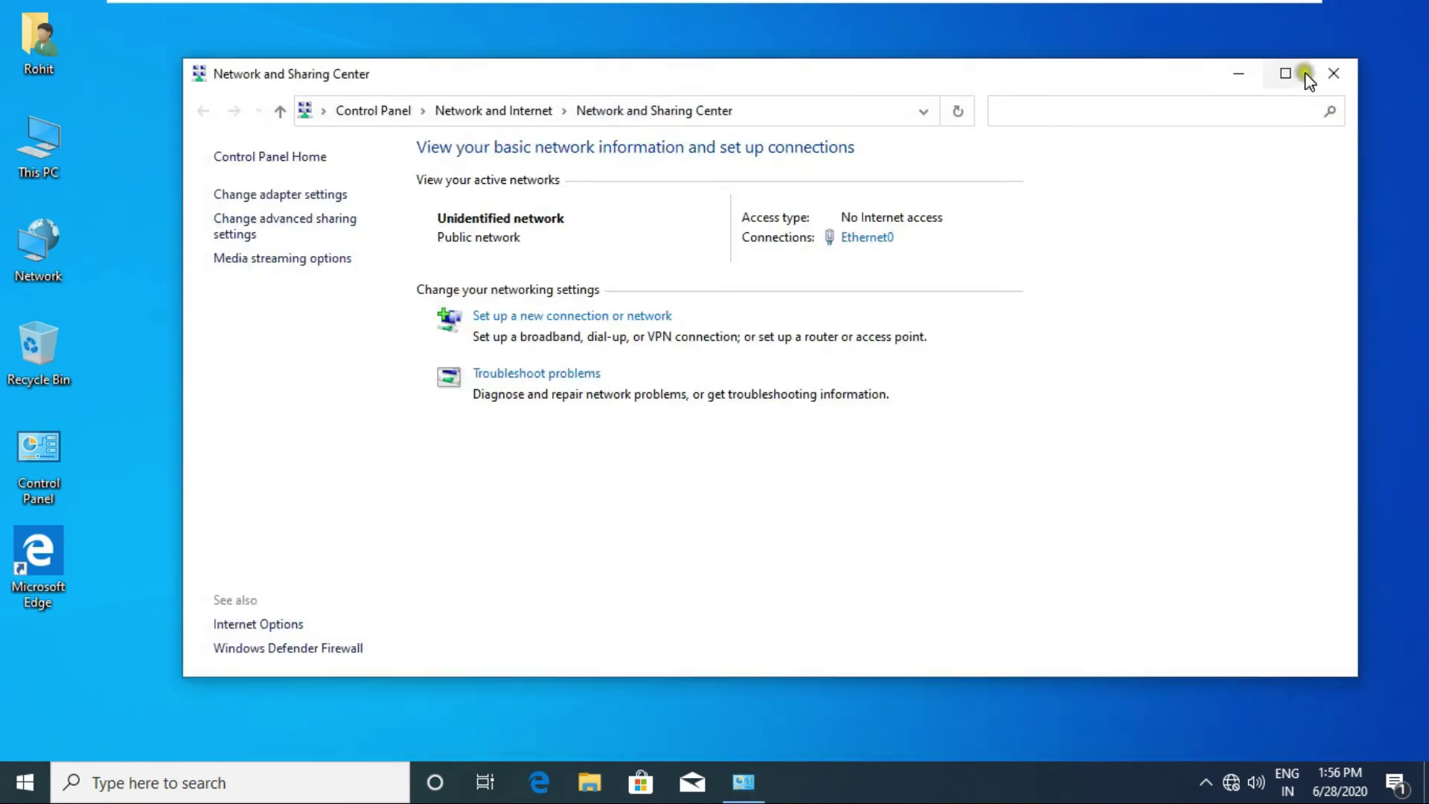
pyautogui.click(1333, 74)
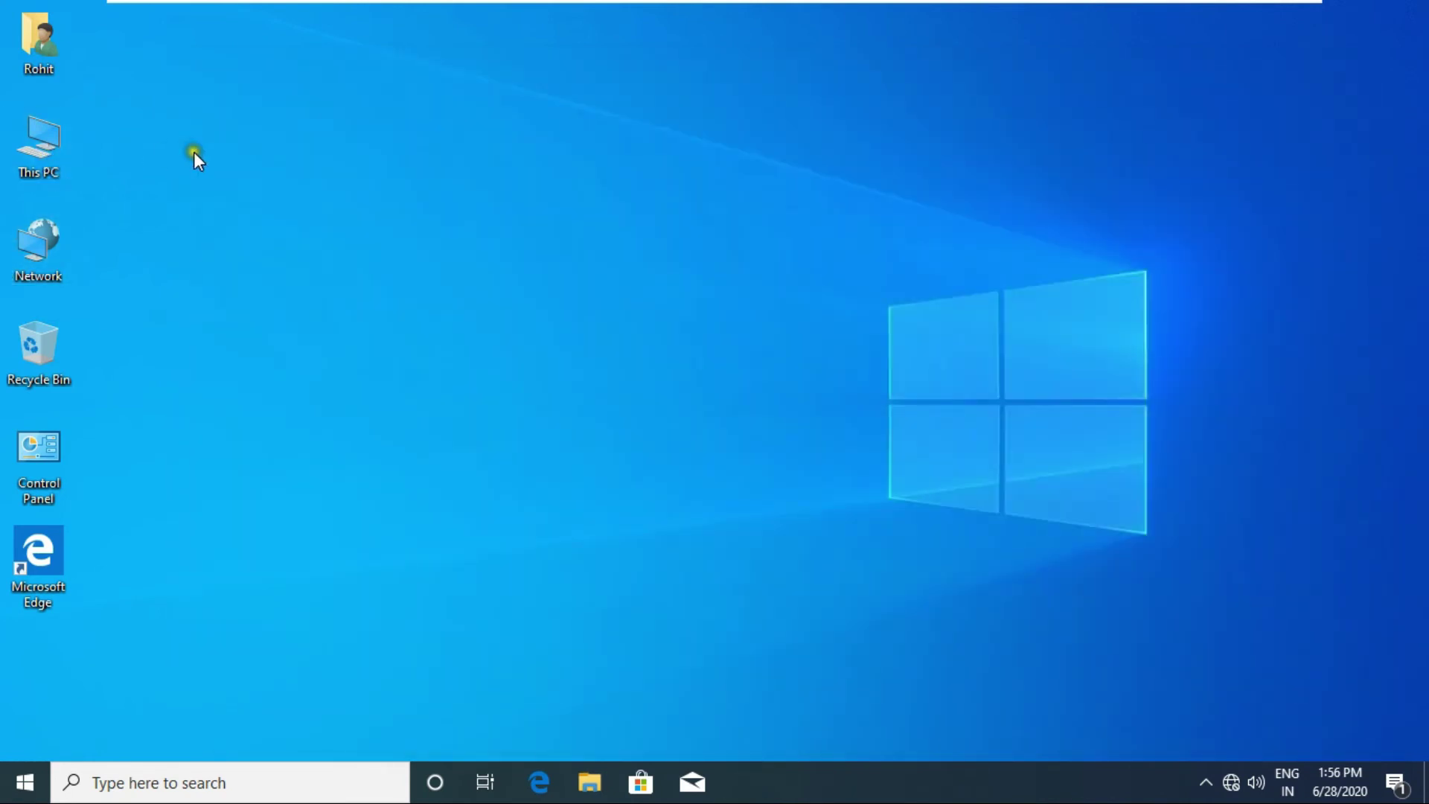
# Create a new folder named 'data' at the root of Local Disk (C:)
pyautogui.press('super+e')
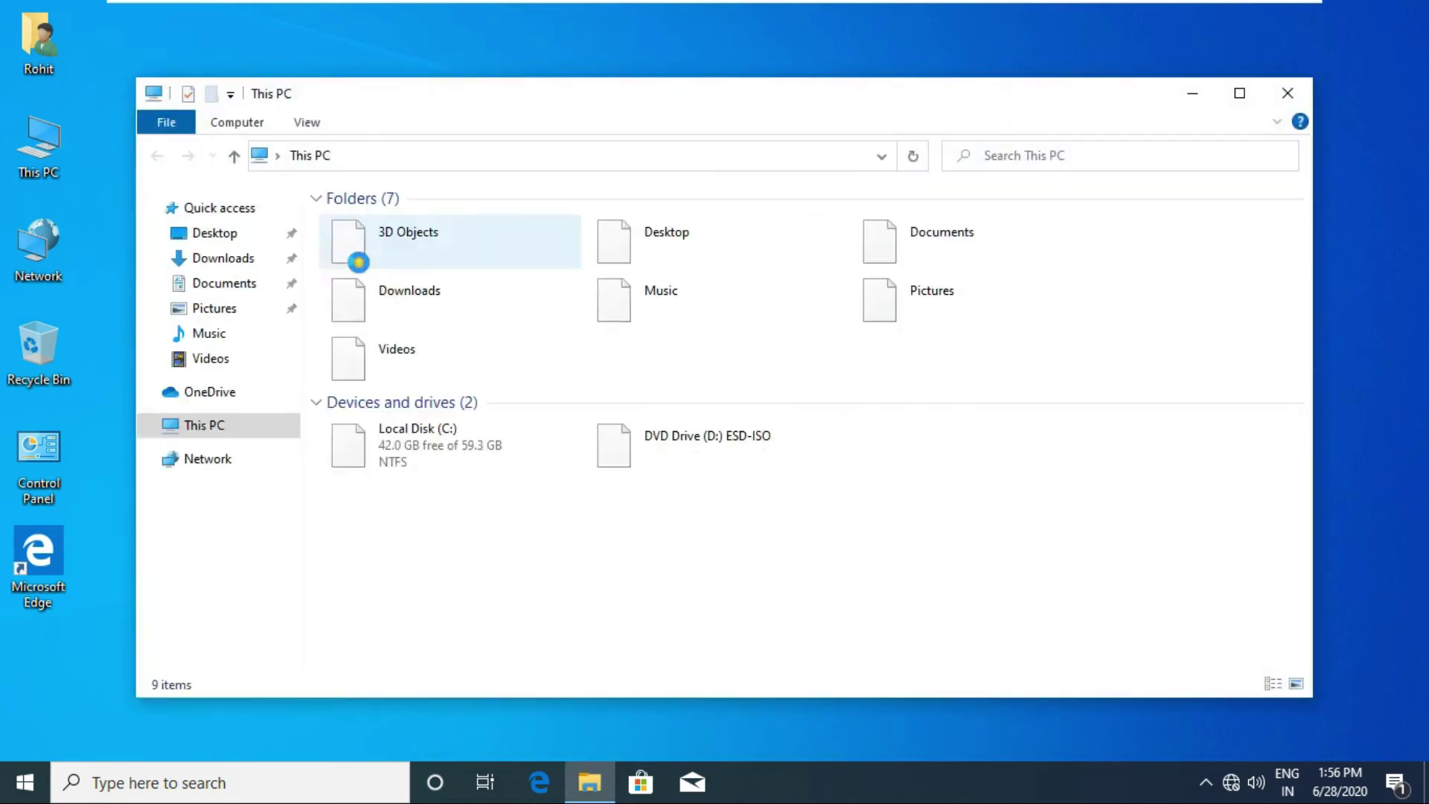
pyautogui.click(504, 436)
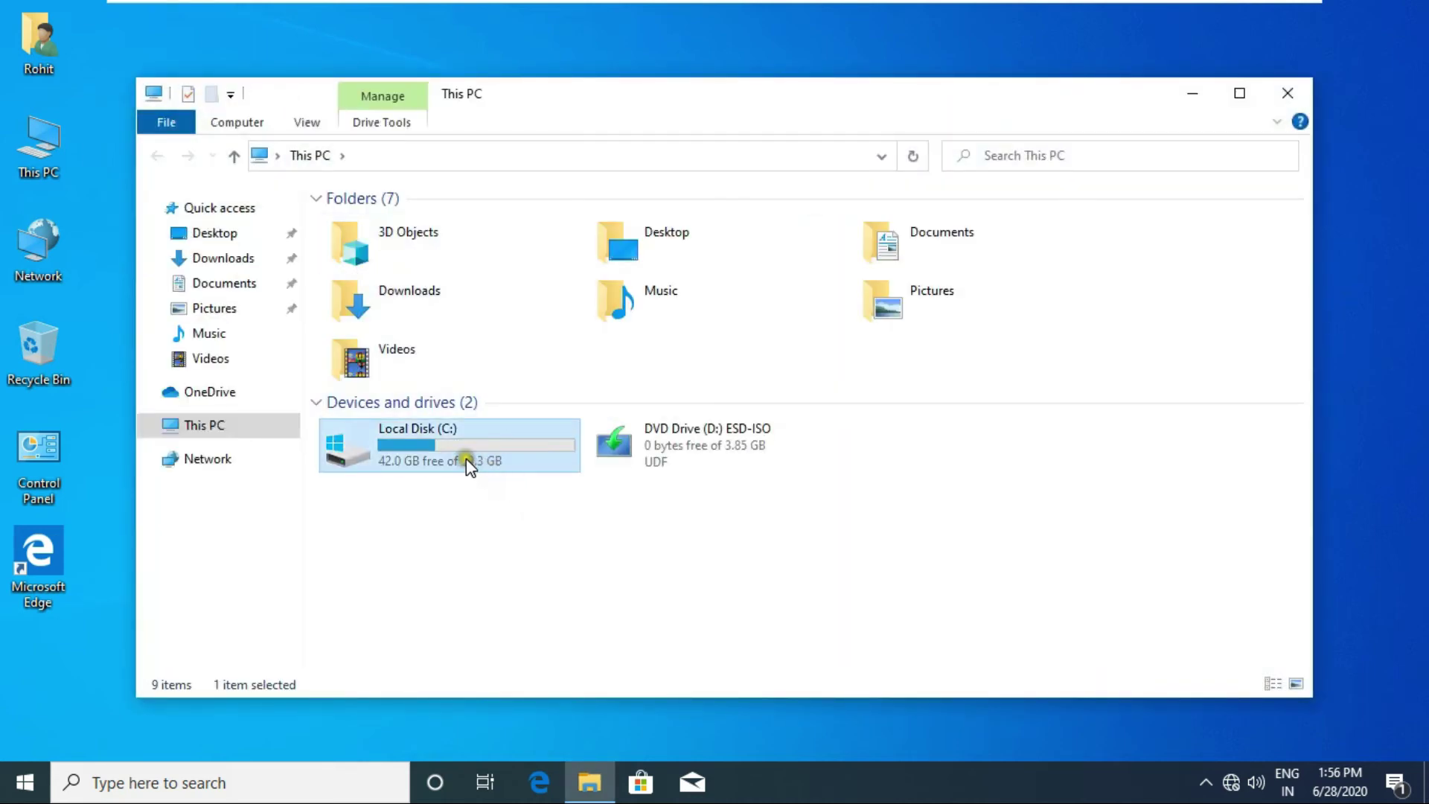
pyautogui.doubleClick(449, 444)
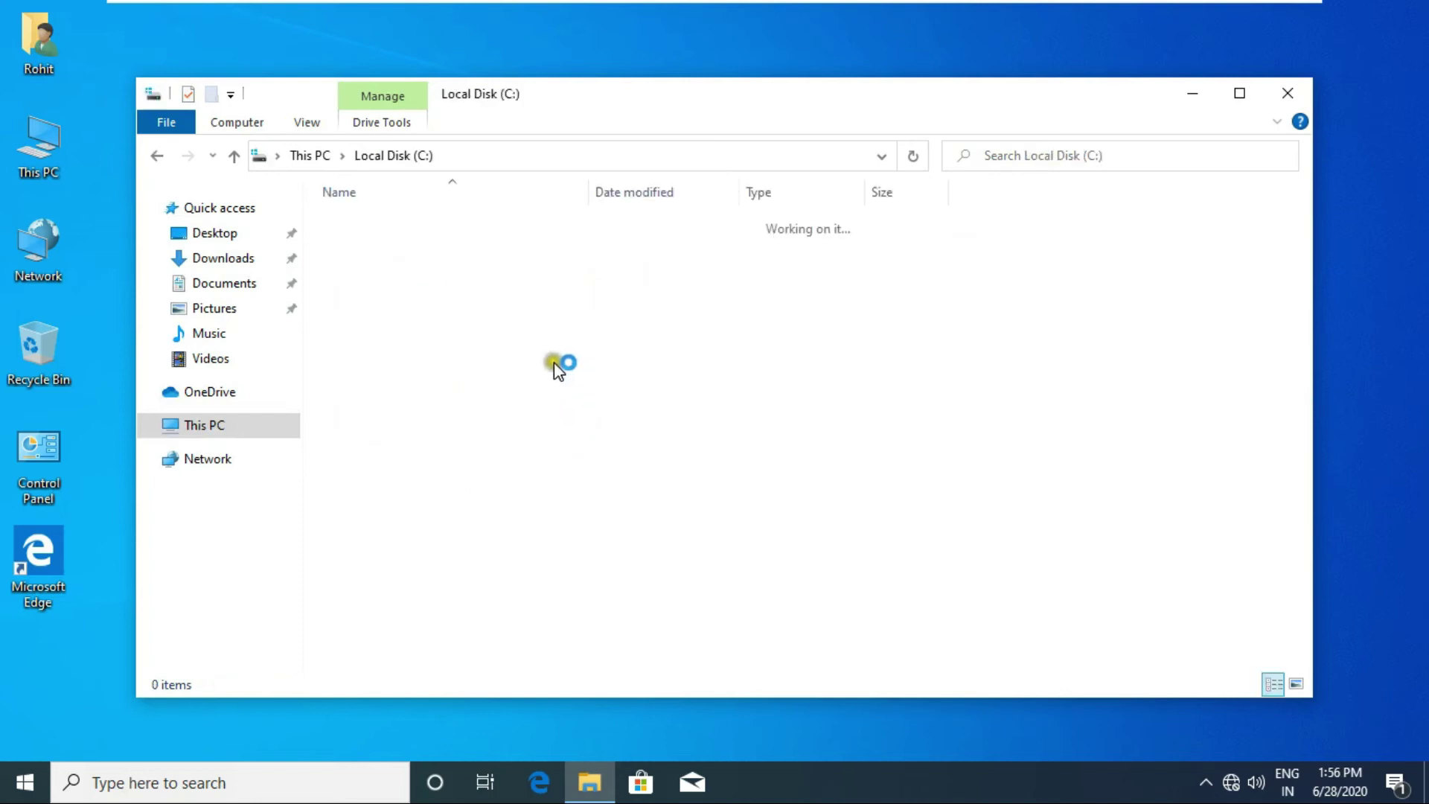
pyautogui.rightClick(416, 407)
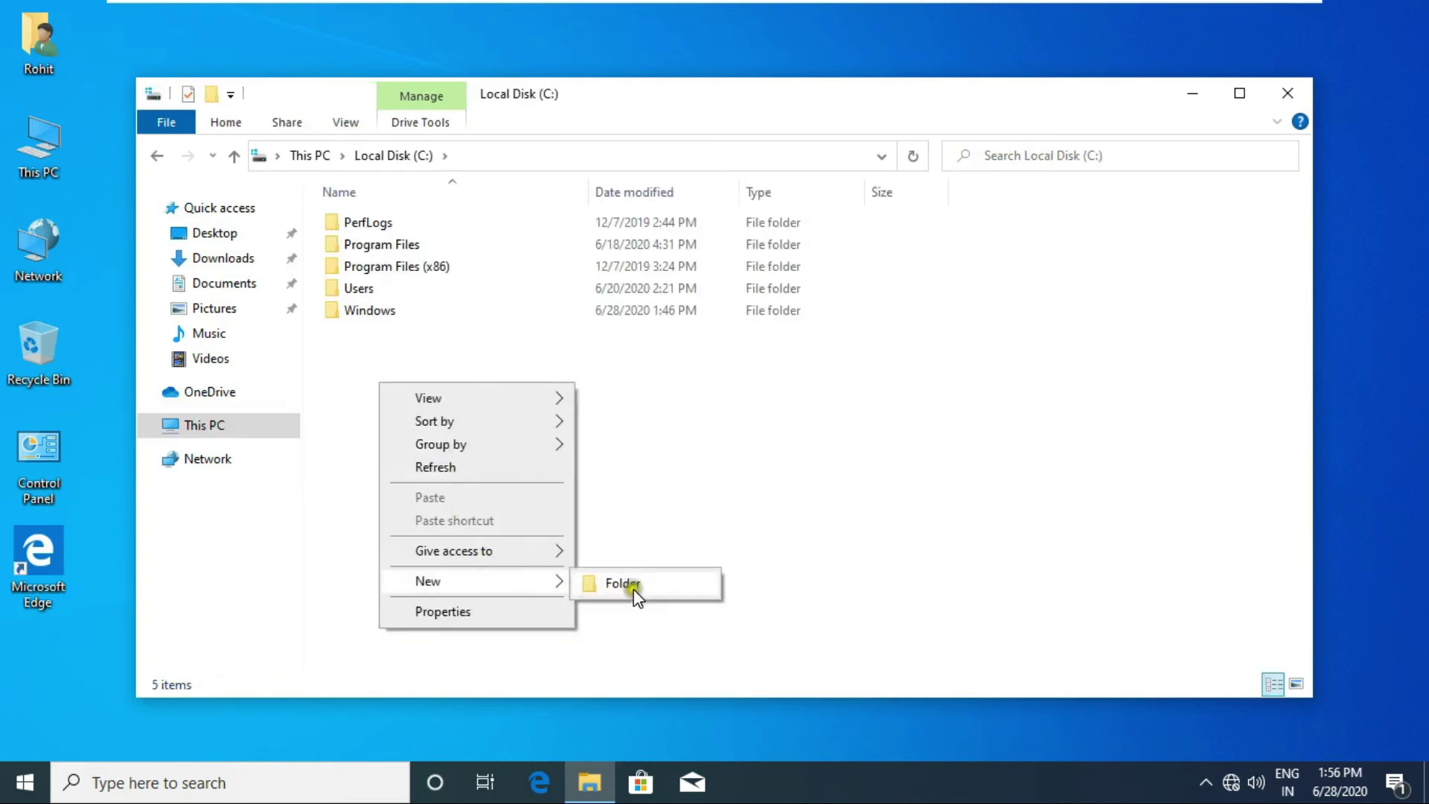
pyautogui.click(639, 587)
pyautogui.write('data')
pyautogui.press('Return')
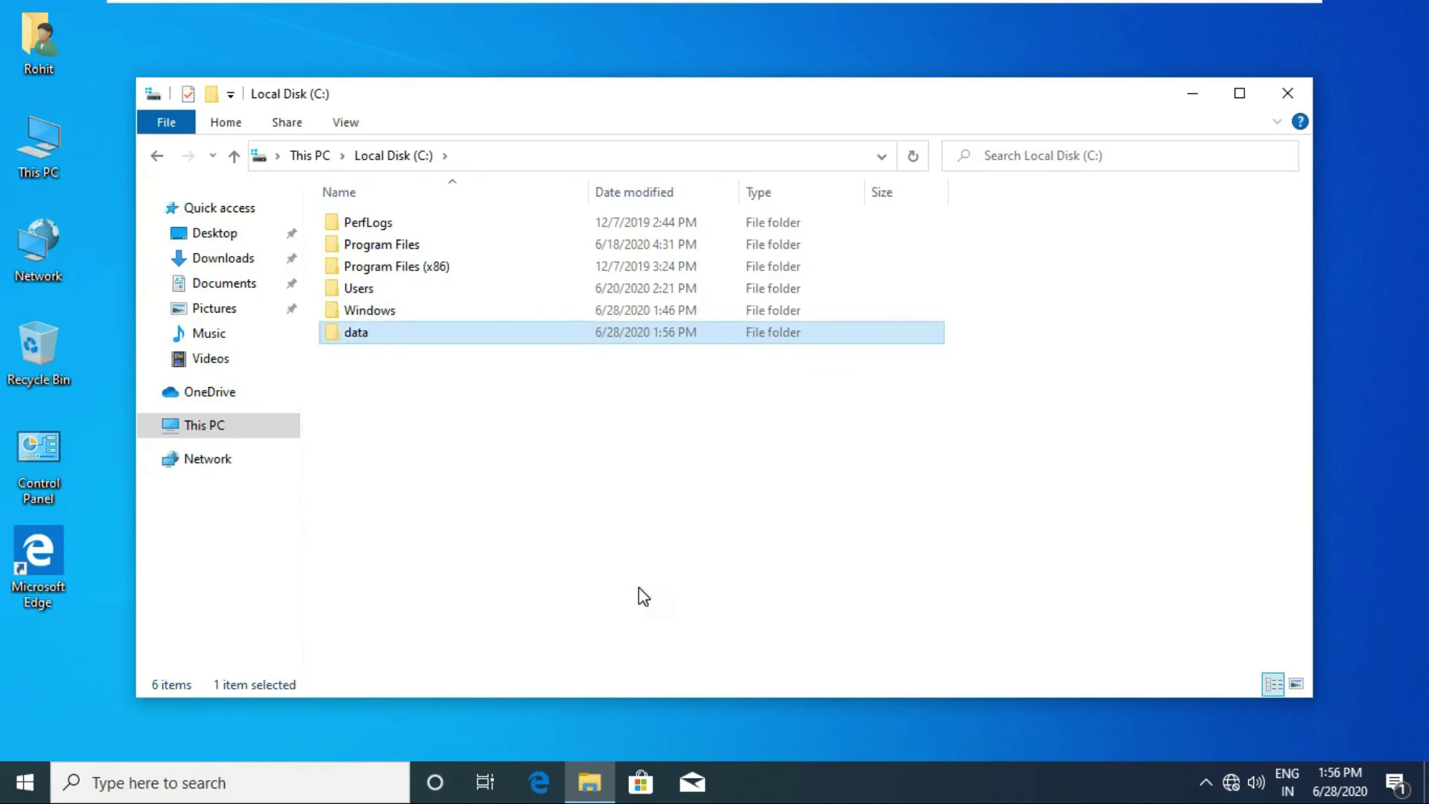
# Enable Advanced Sharing on the data folder and grant Everyone Full Control
pyautogui.rightClick(365, 338)
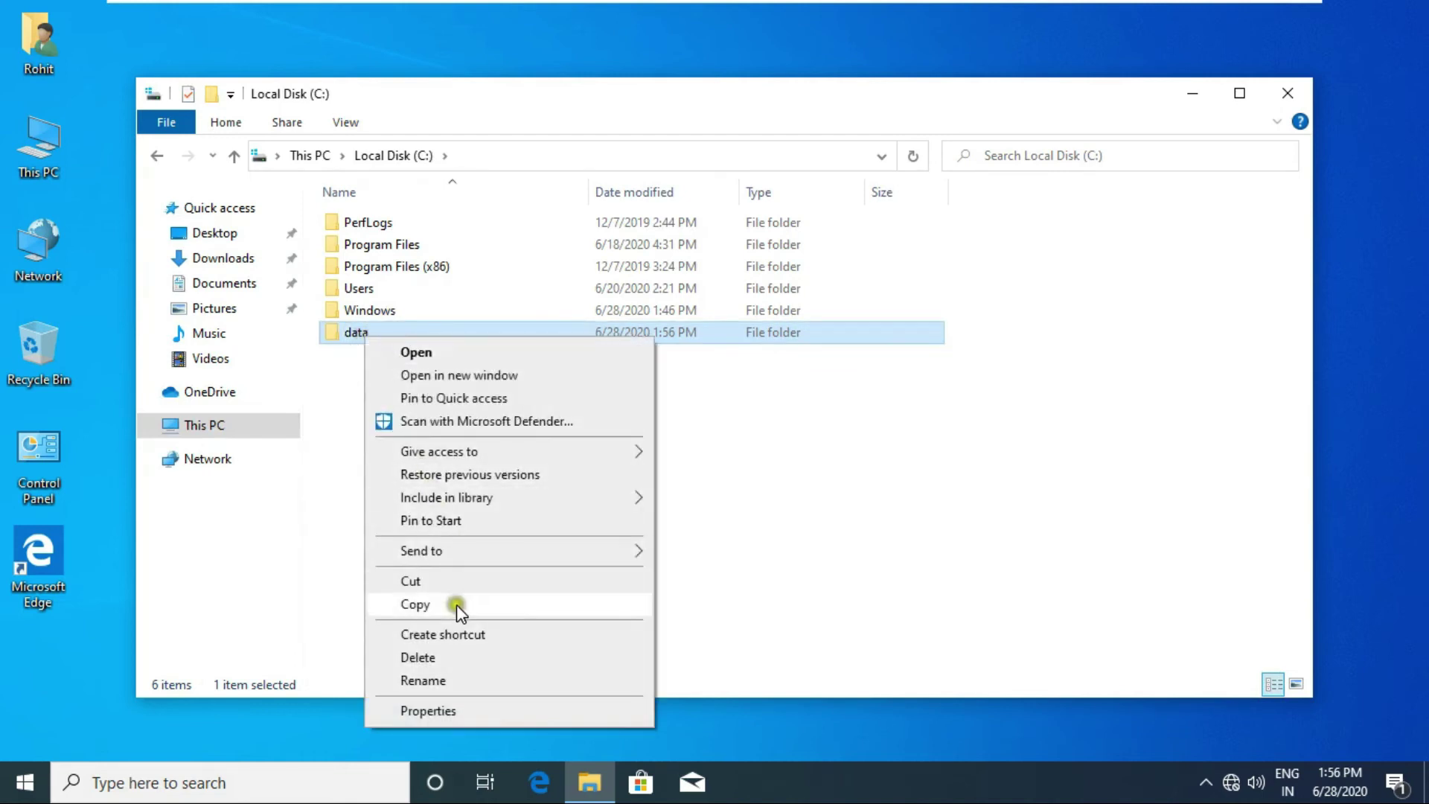
pyautogui.click(440, 708)
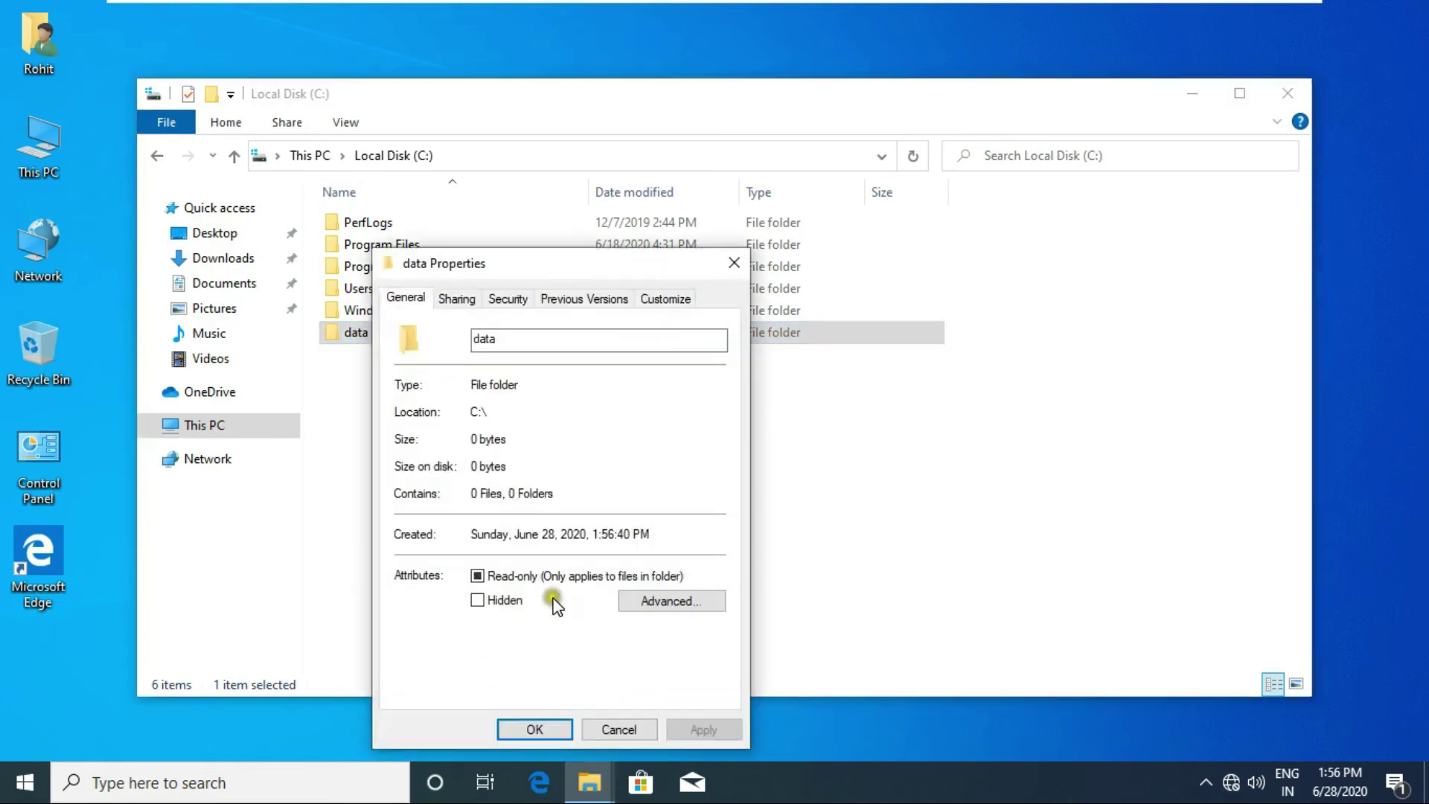
pyautogui.click(457, 298)
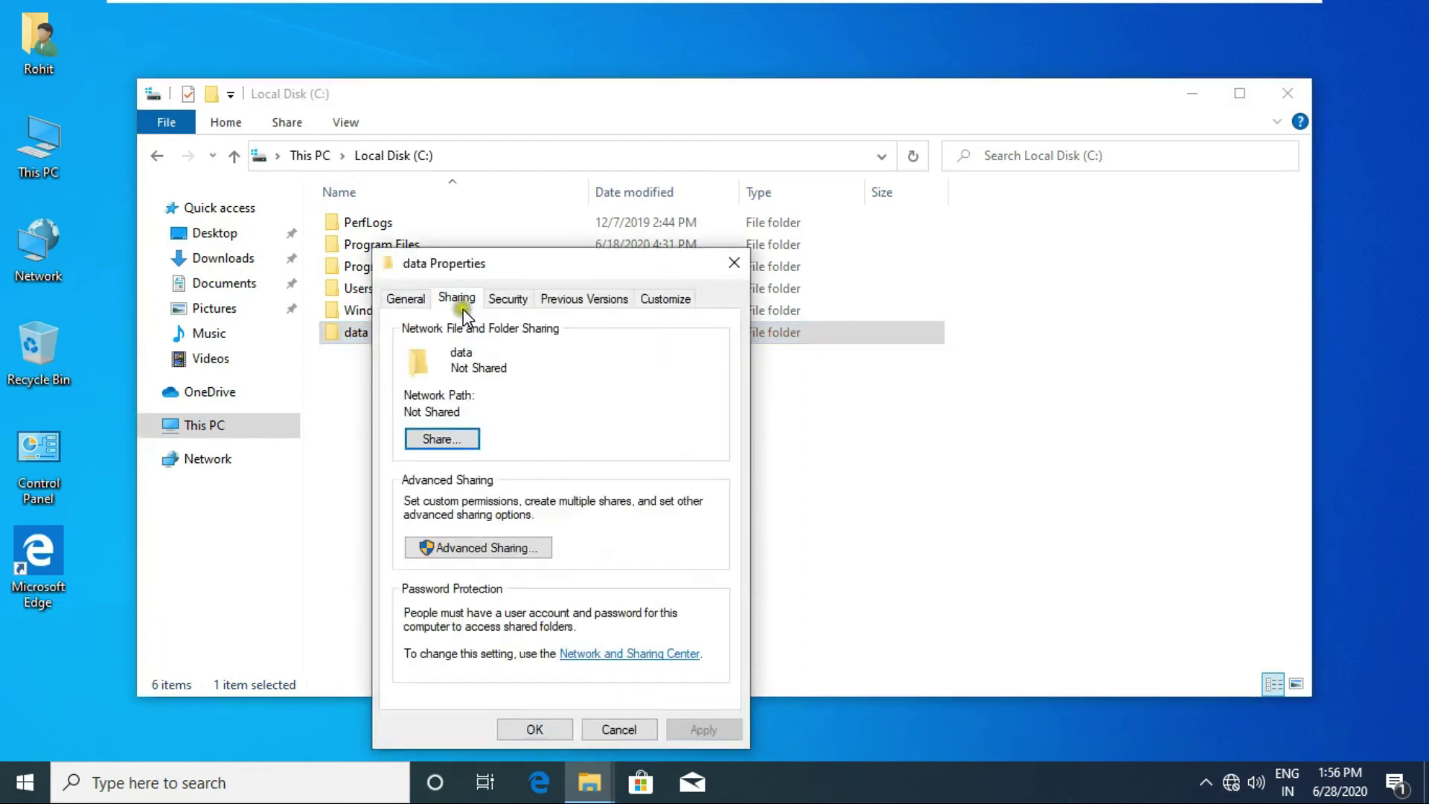
pyautogui.click(467, 544)
pyautogui.click(430, 333)
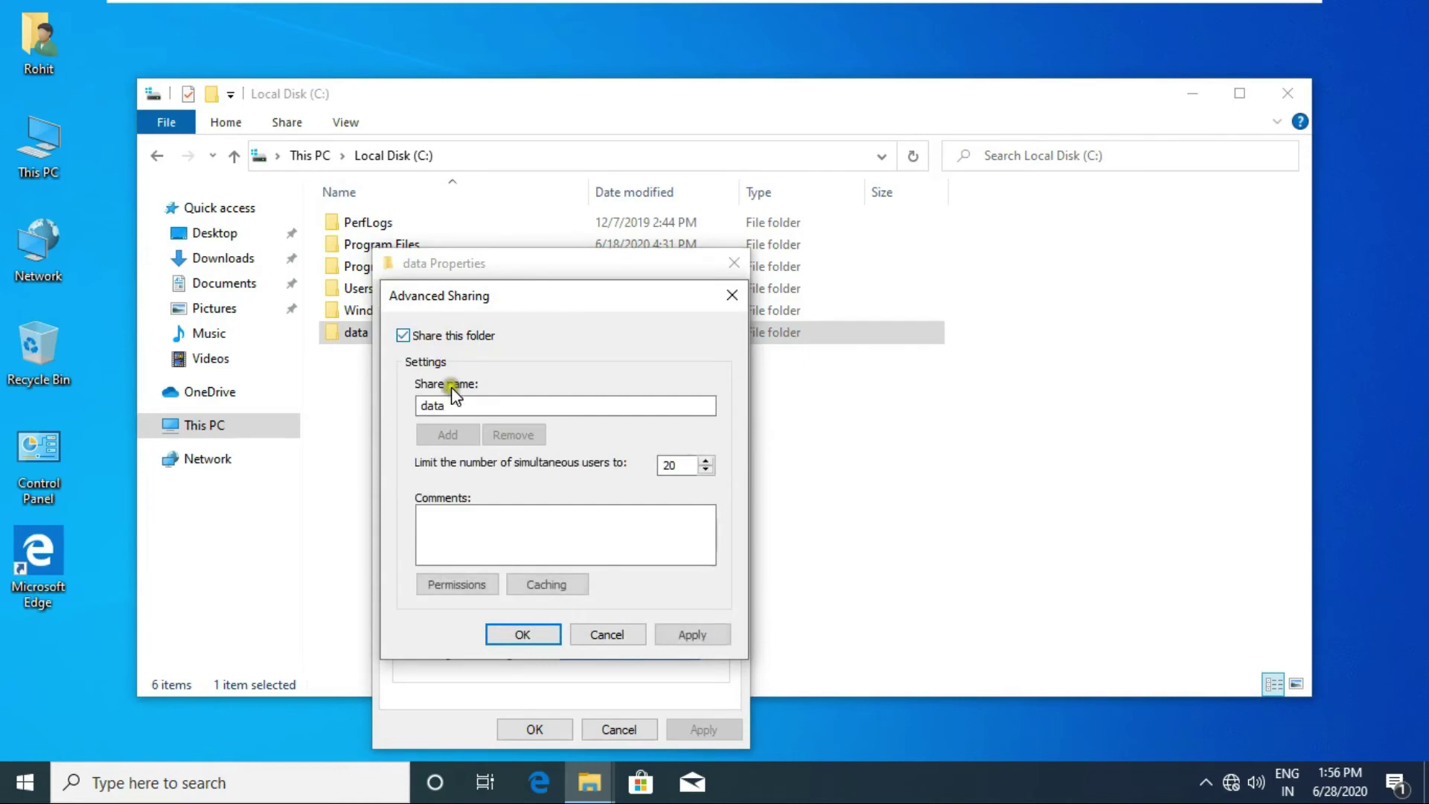
pyautogui.click(460, 585)
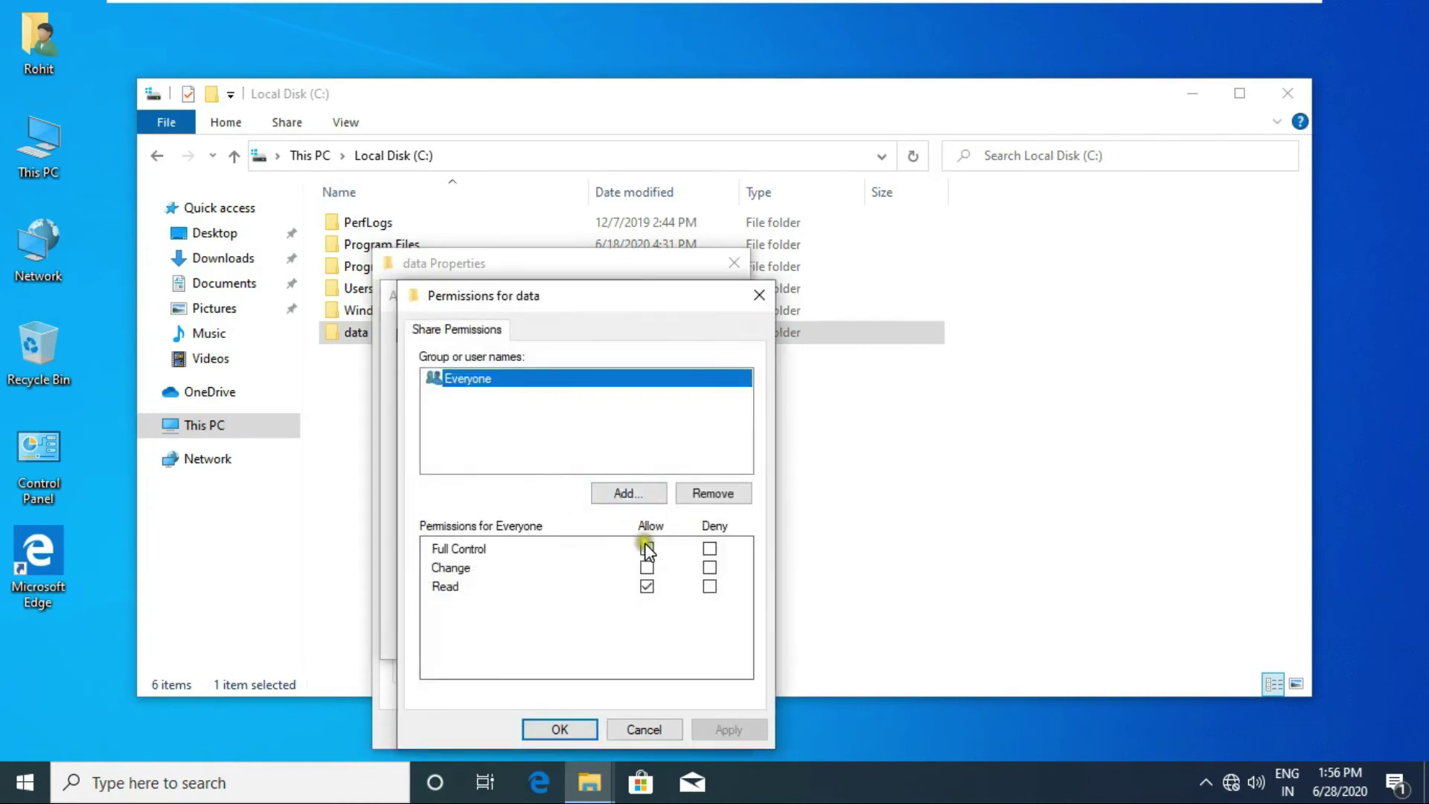
pyautogui.click(646, 549)
# Apply the share permissions and sharing settings, then close the properties and the C: window
pyautogui.click(729, 730)
pyautogui.click(560, 729)
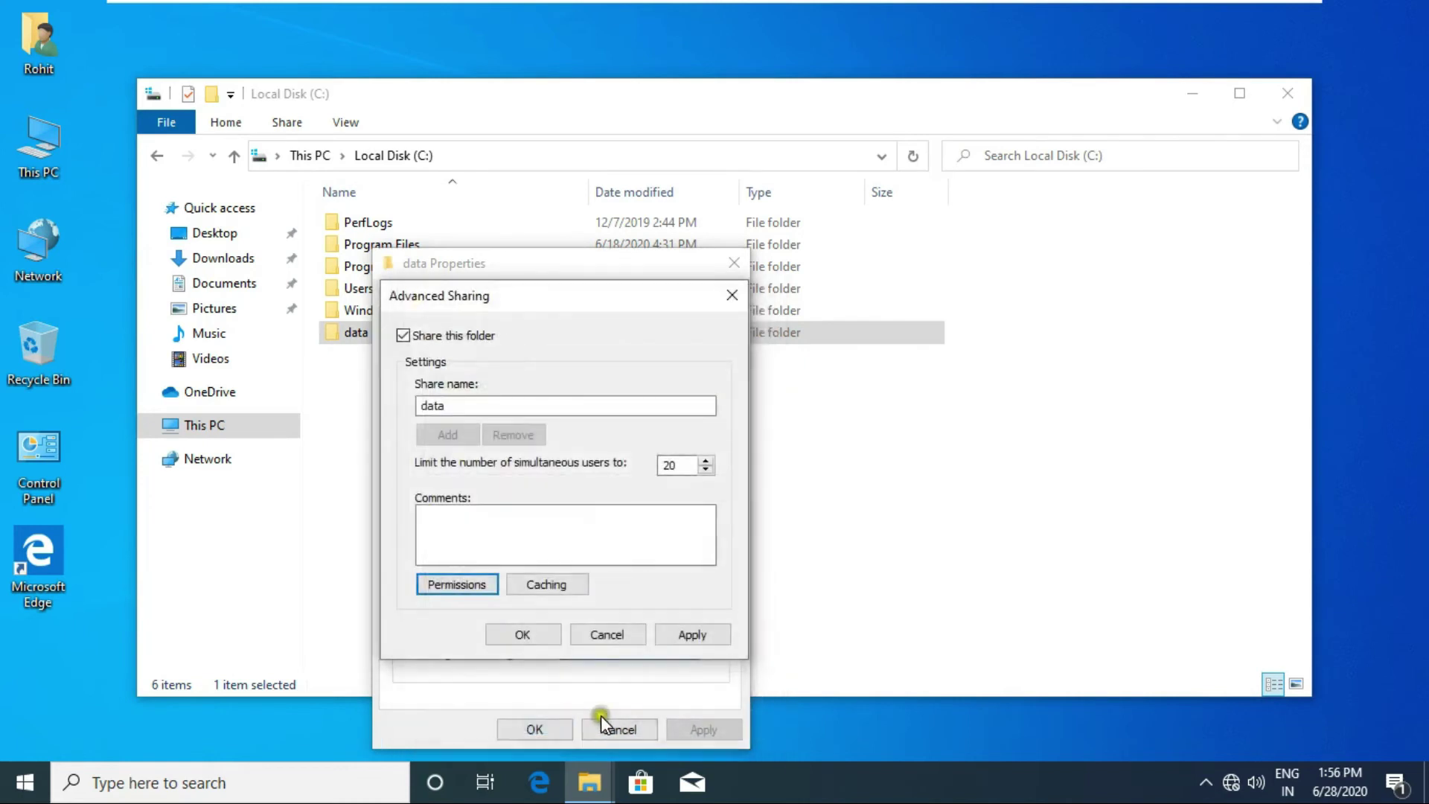
pyautogui.click(686, 634)
pyautogui.click(531, 635)
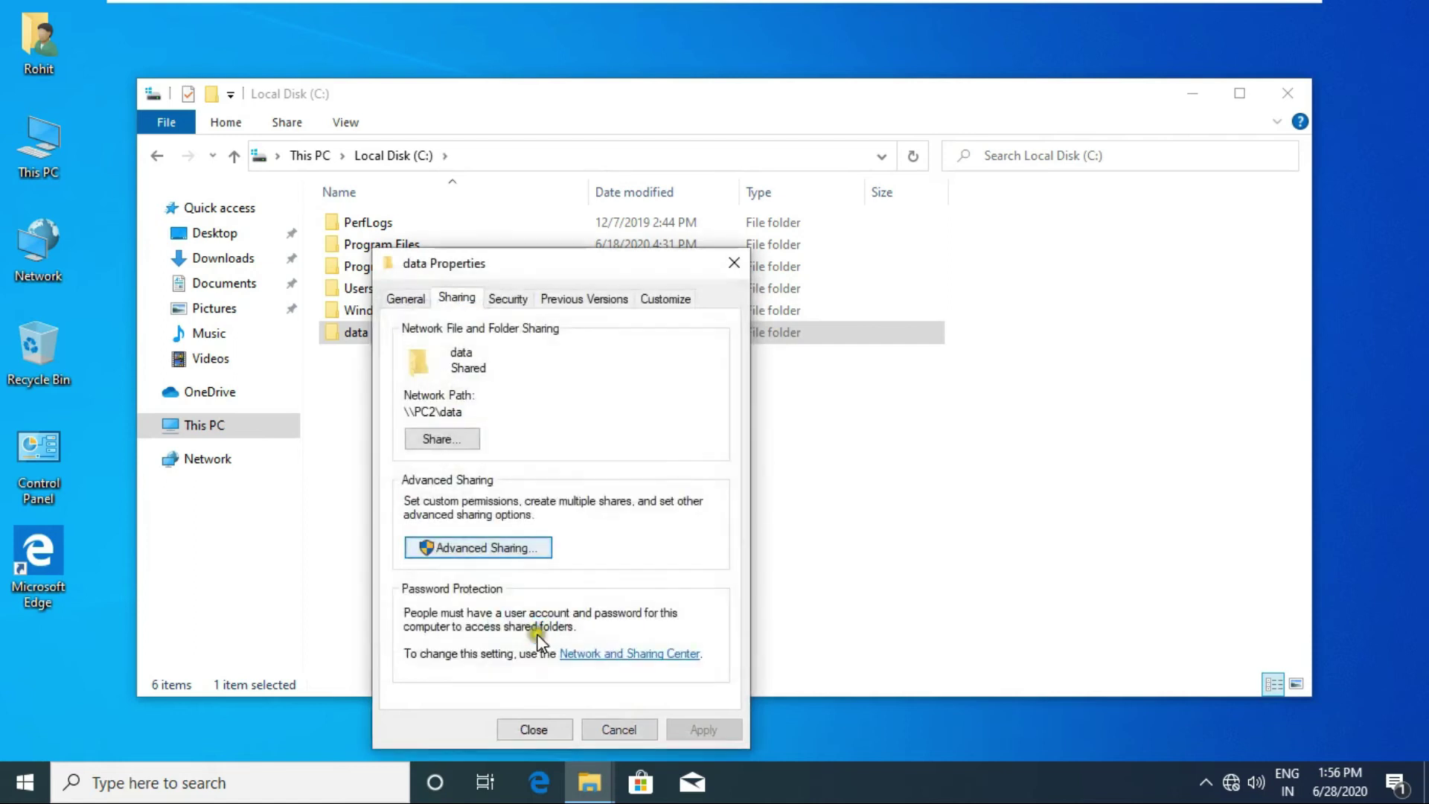
pyautogui.click(534, 728)
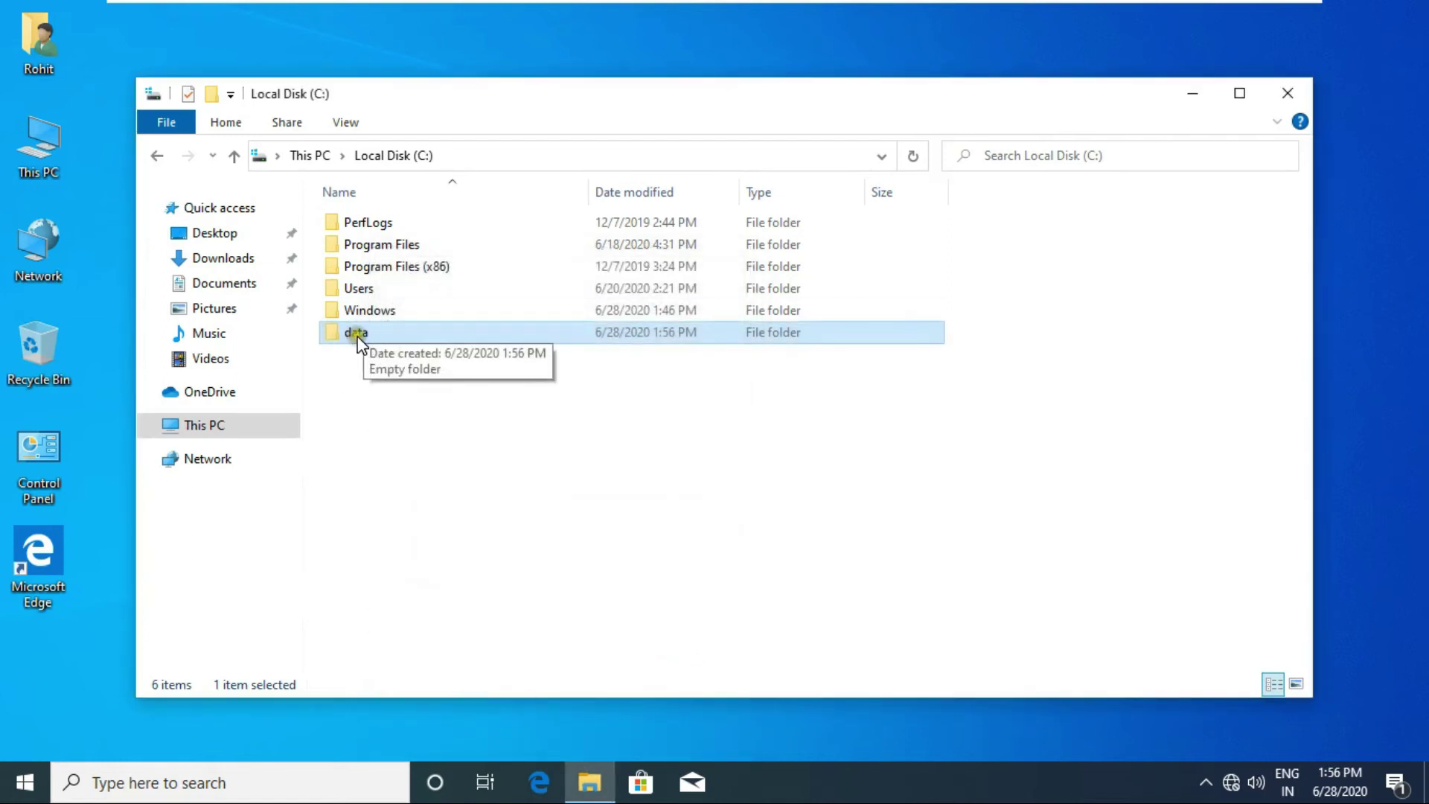
pyautogui.click(1285, 93)
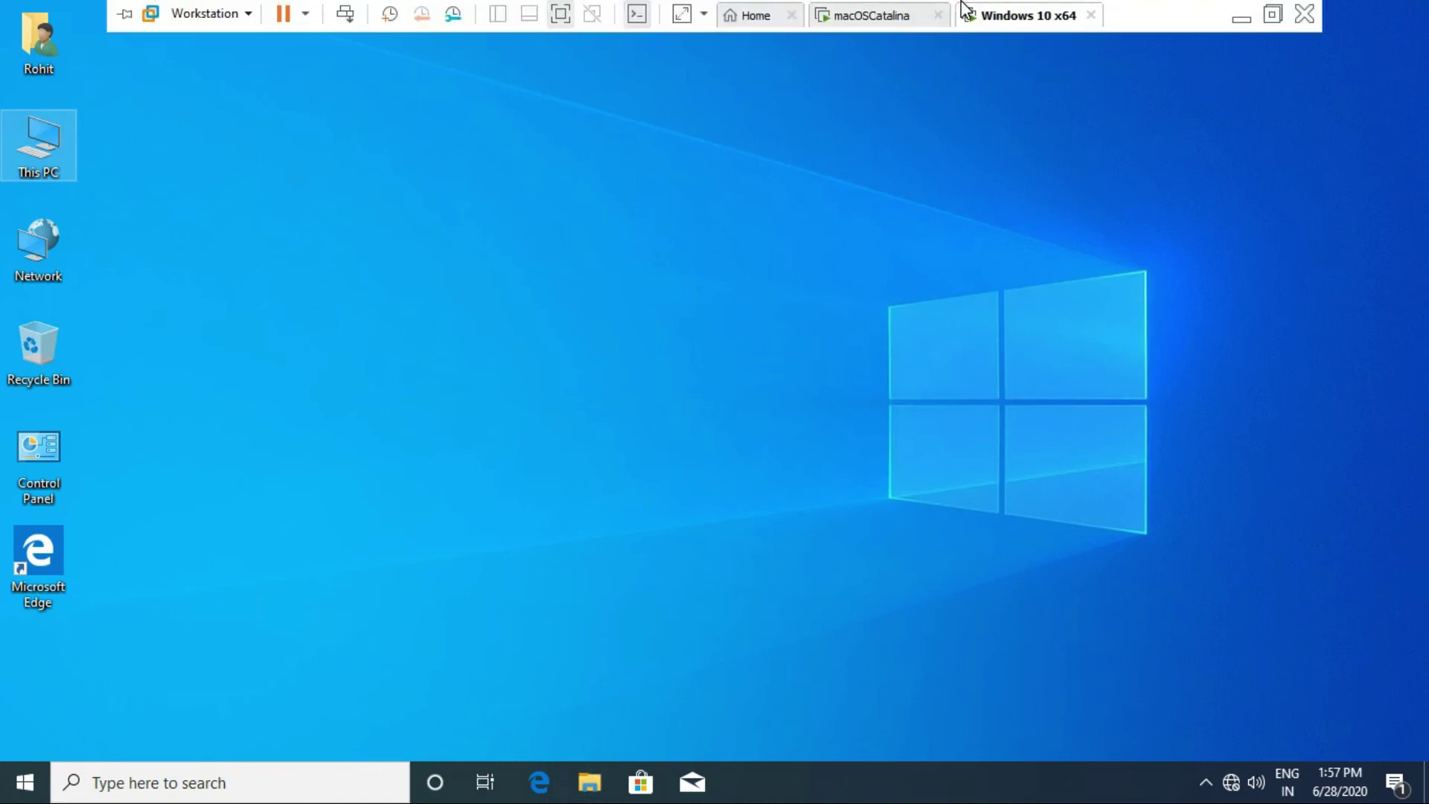
# In the macOS VM, use Go > Connect to Server to connect to smb://172.16.0.2
pyautogui.click(883, 15)
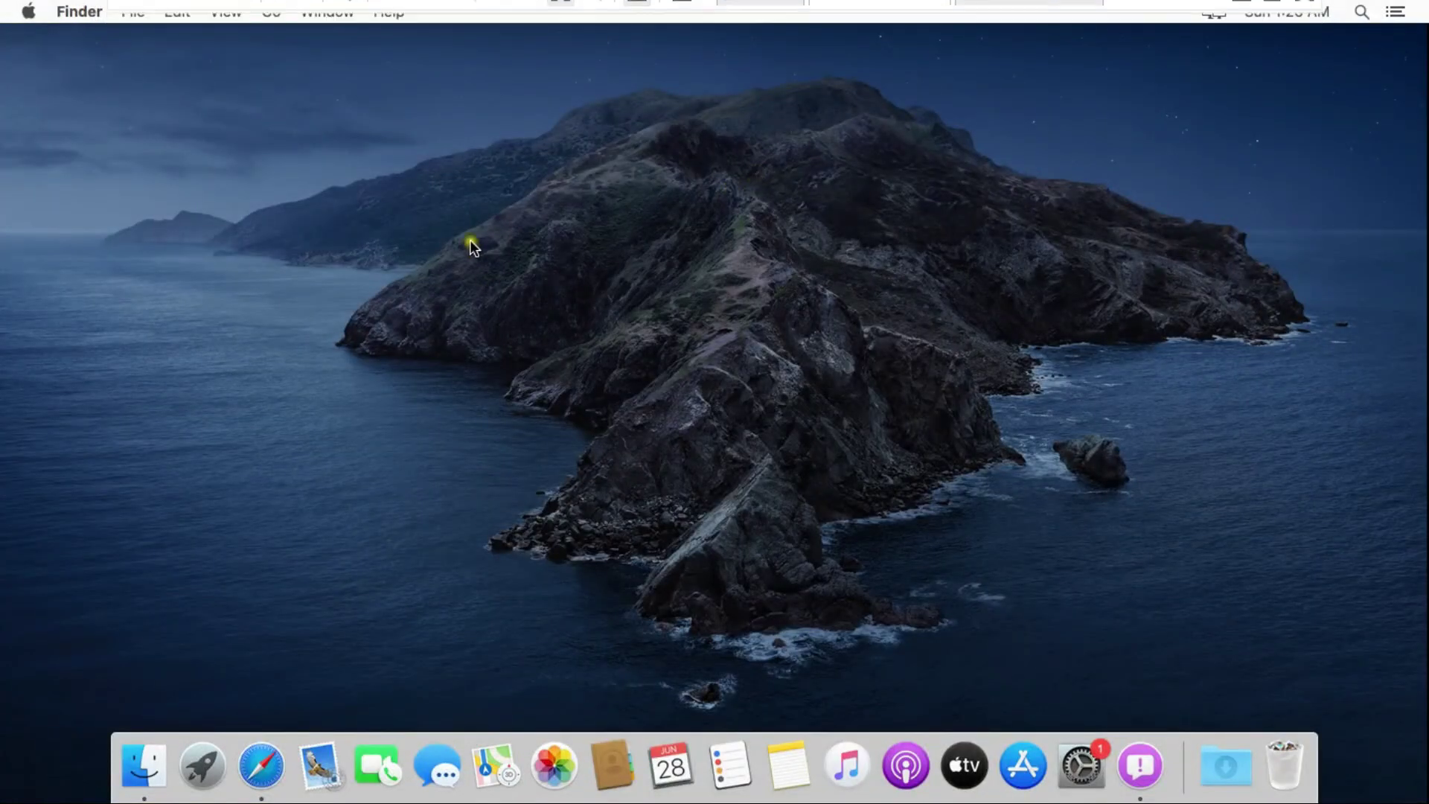
pyautogui.click(273, 15)
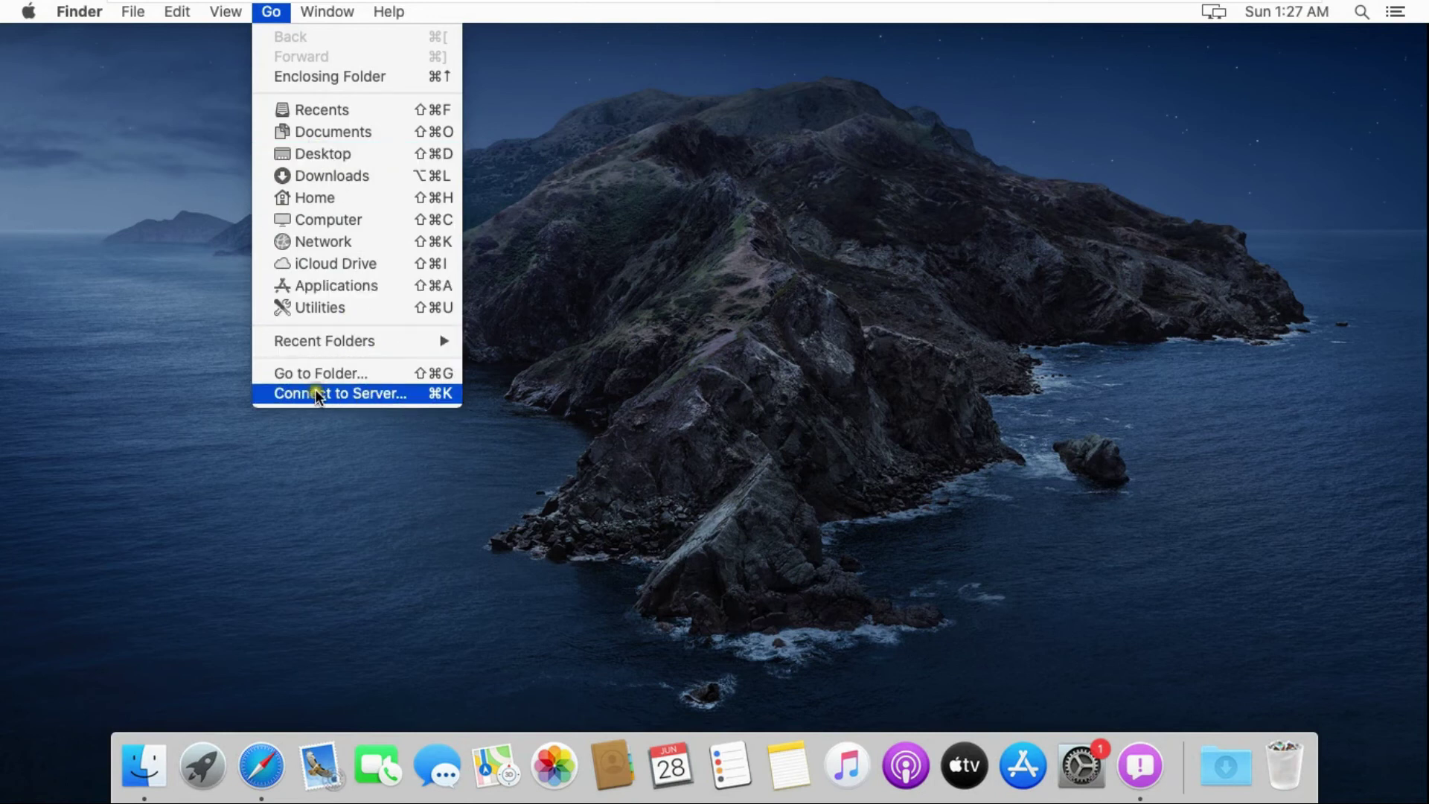
pyautogui.click(382, 398)
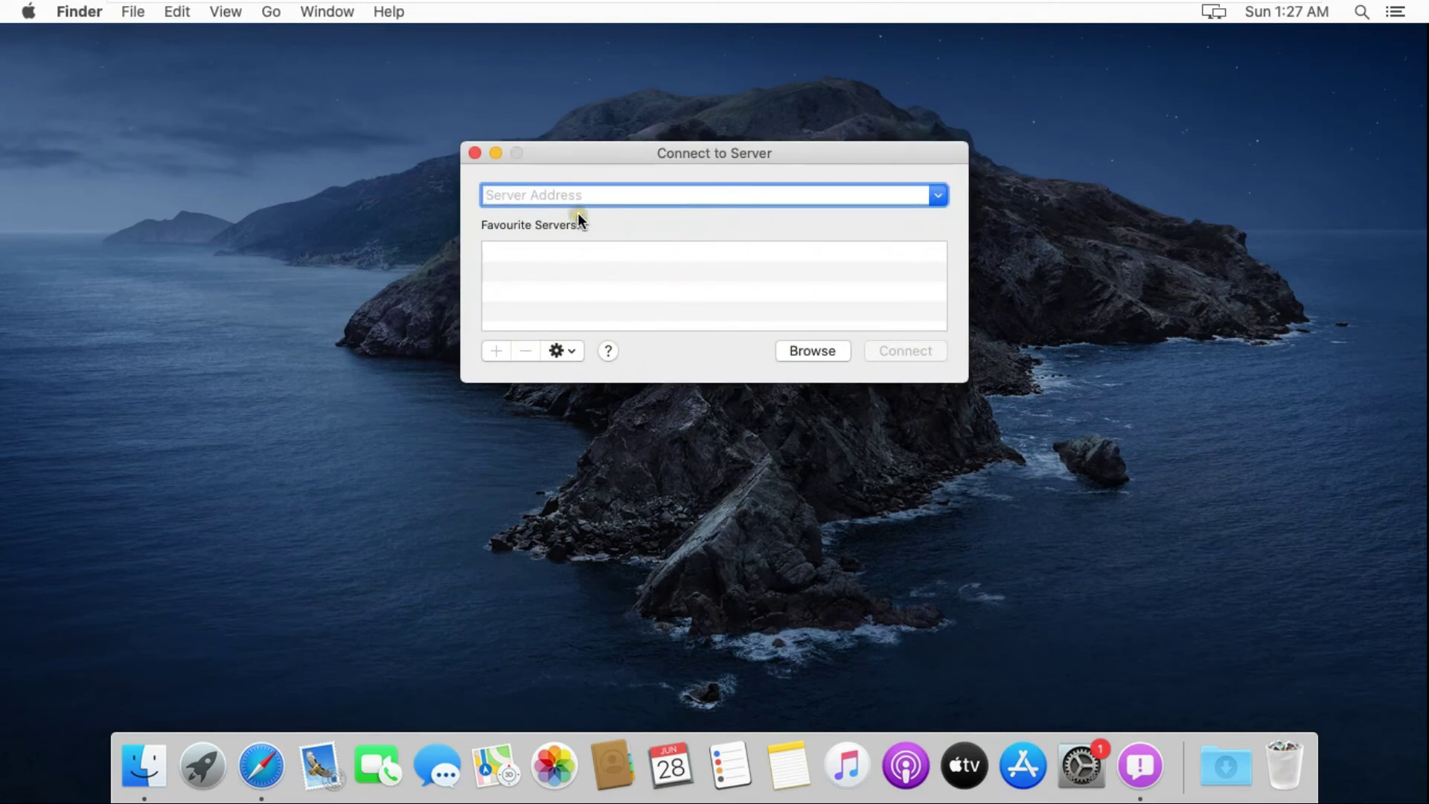
pyautogui.write('172.16.0.')
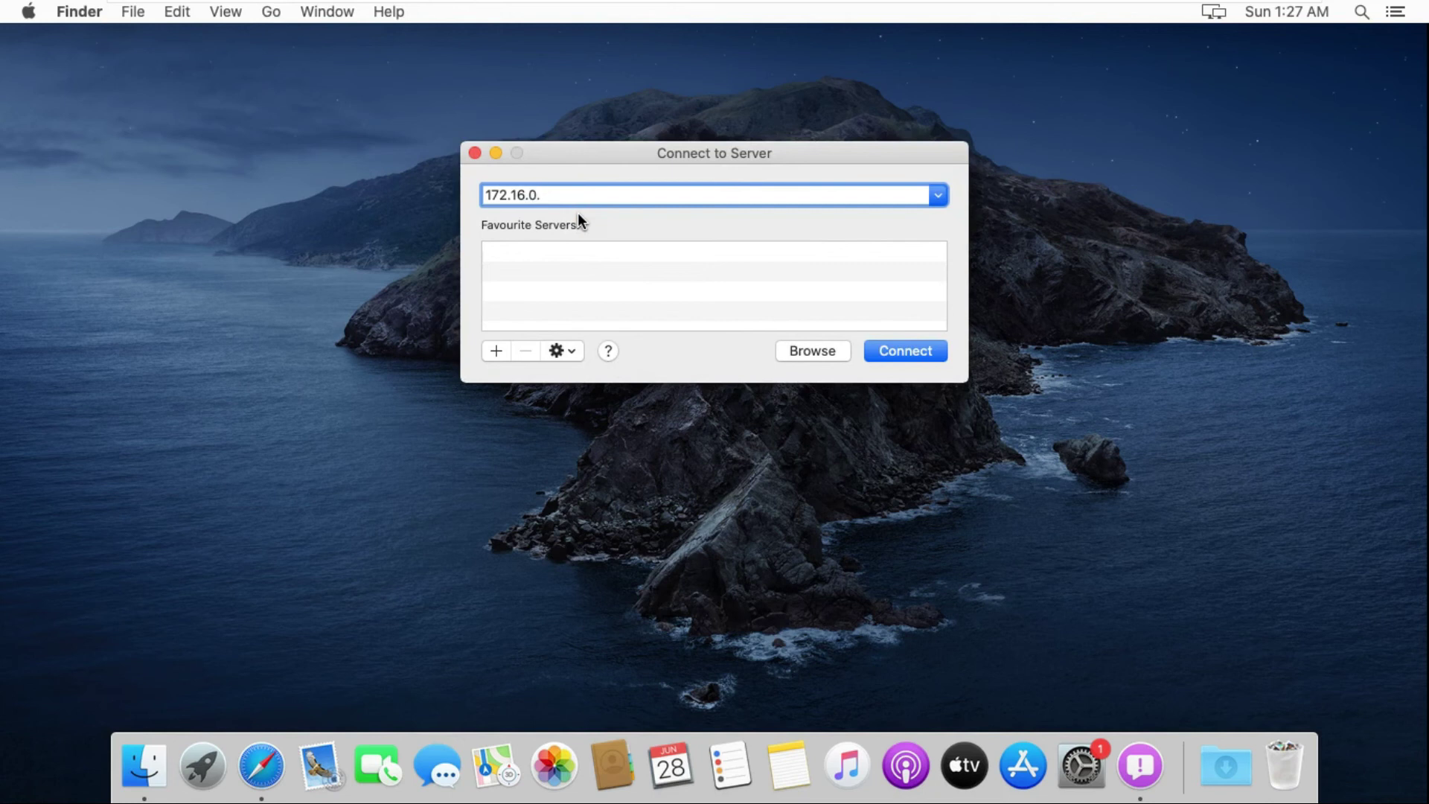
pyautogui.write('2')
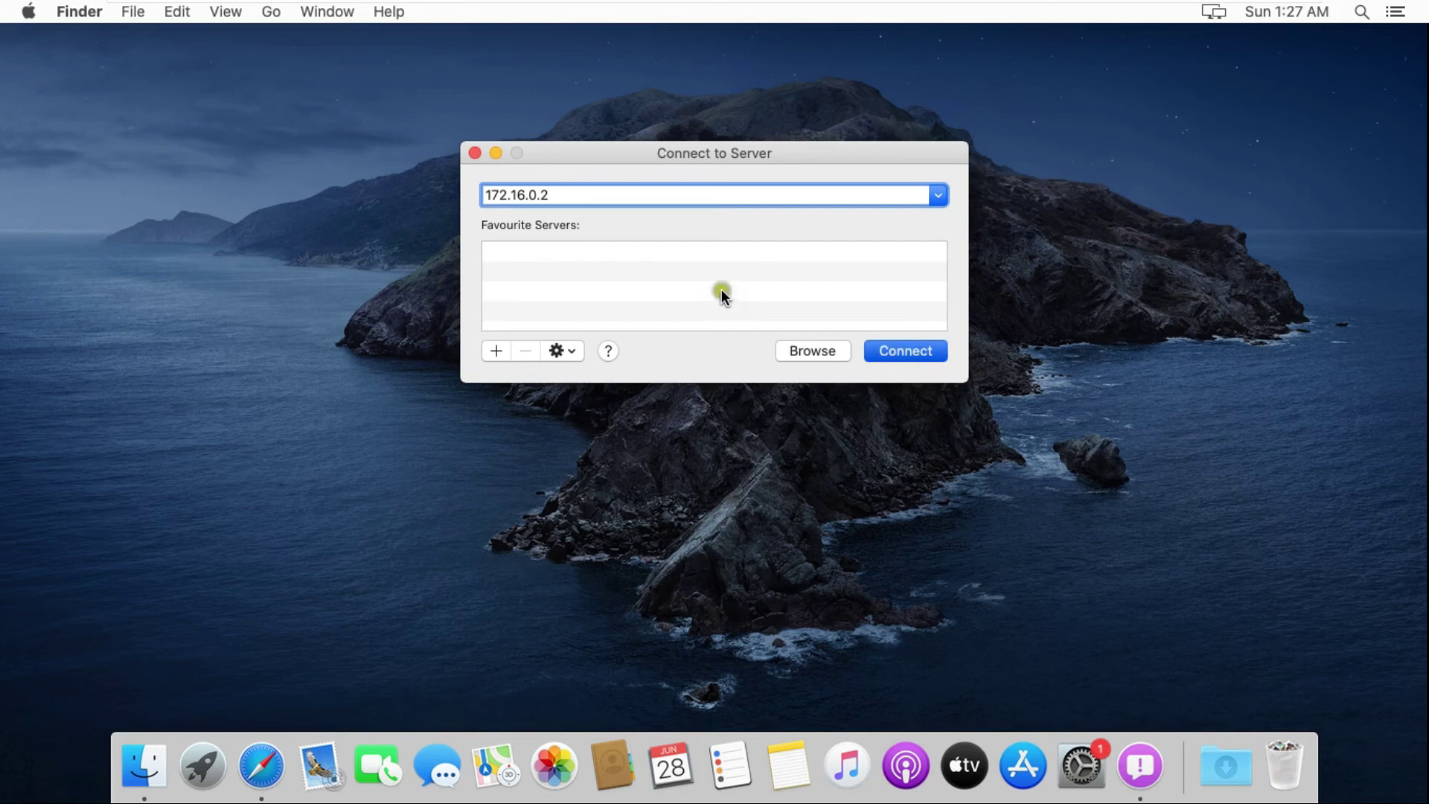
pyautogui.press('Return')
pyautogui.click(708, 248)
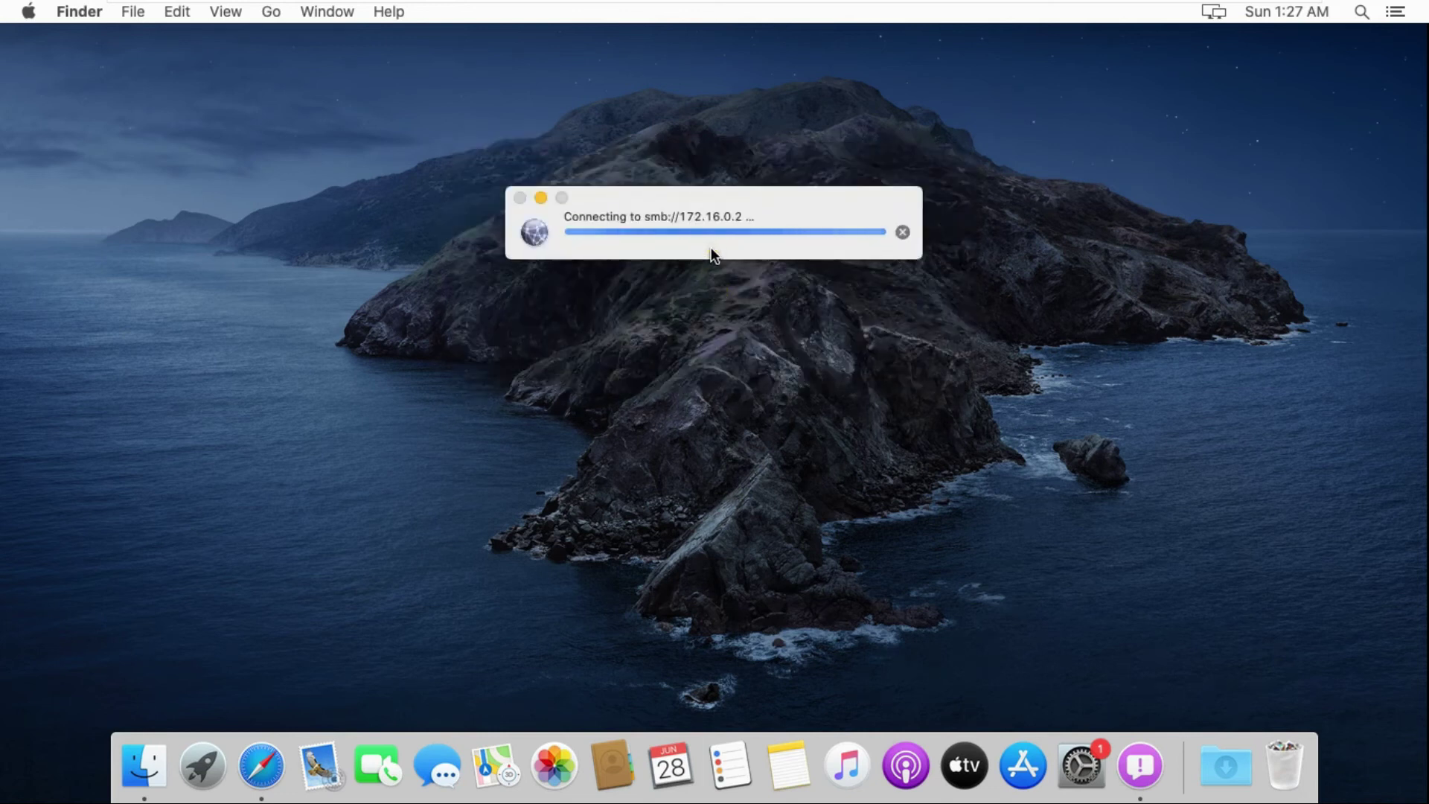
# Sign in to 172.16.0.2 as a registered user and mount the data volume
pyautogui.click(703, 245)
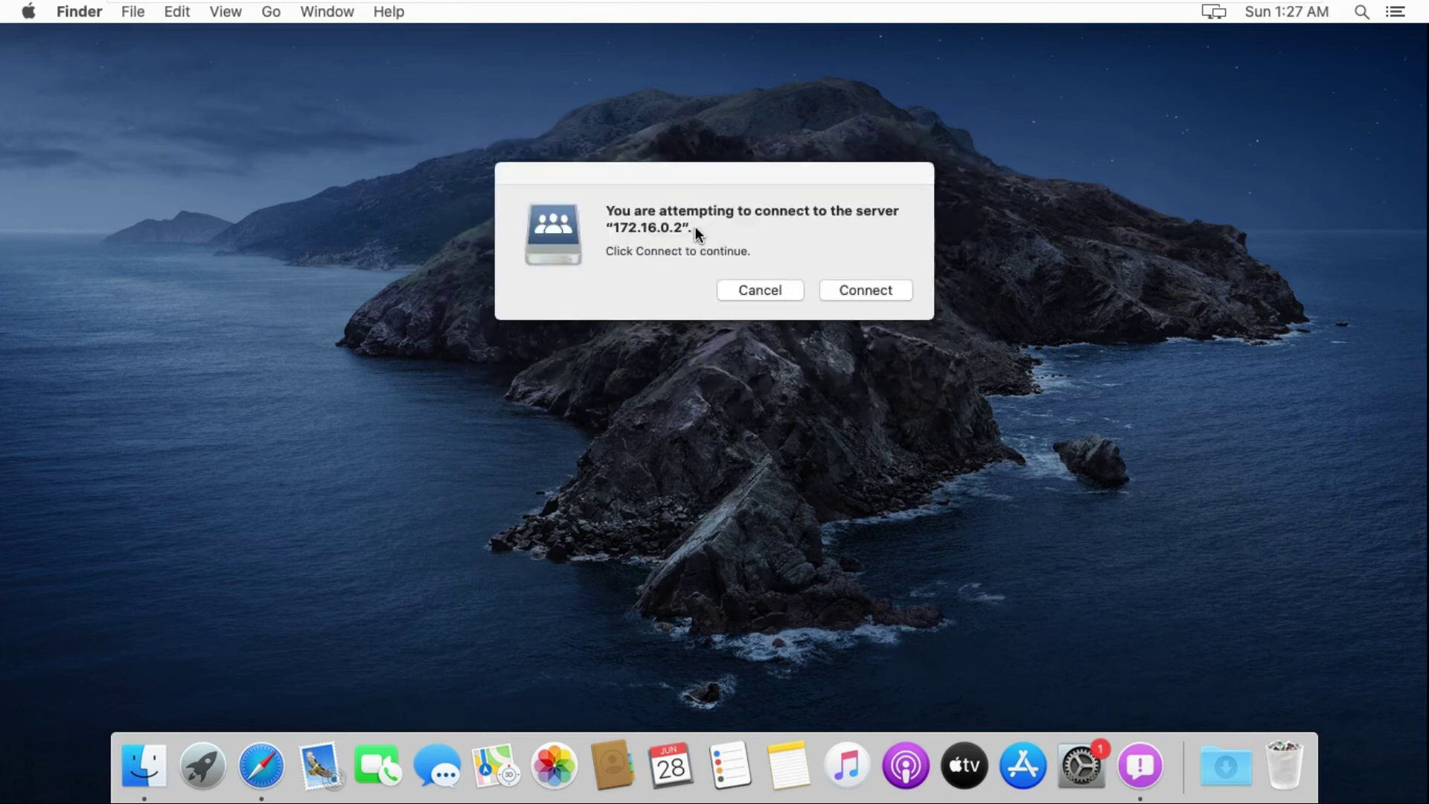
pyautogui.click(857, 291)
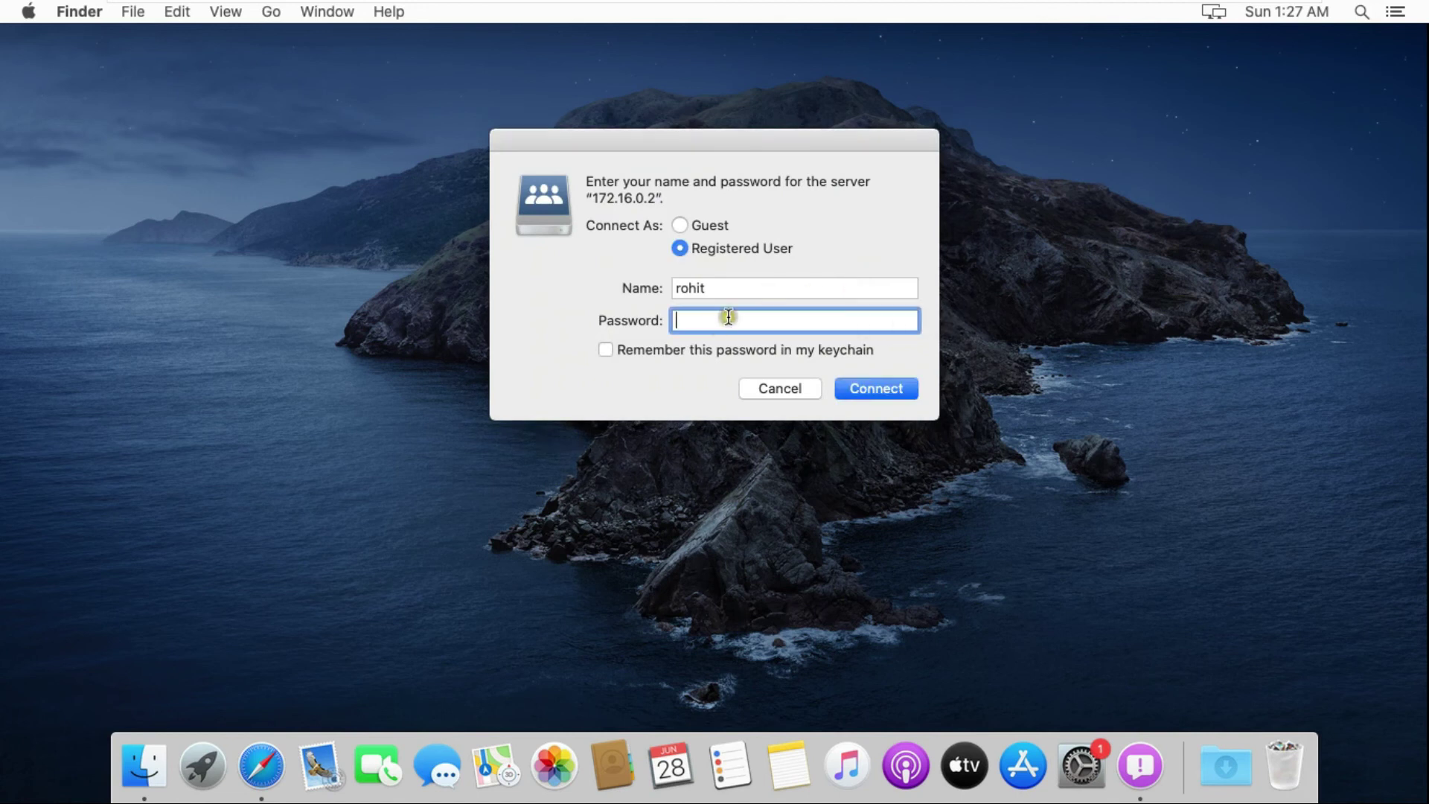
pyautogui.write('passwor')
pyautogui.click(863, 388)
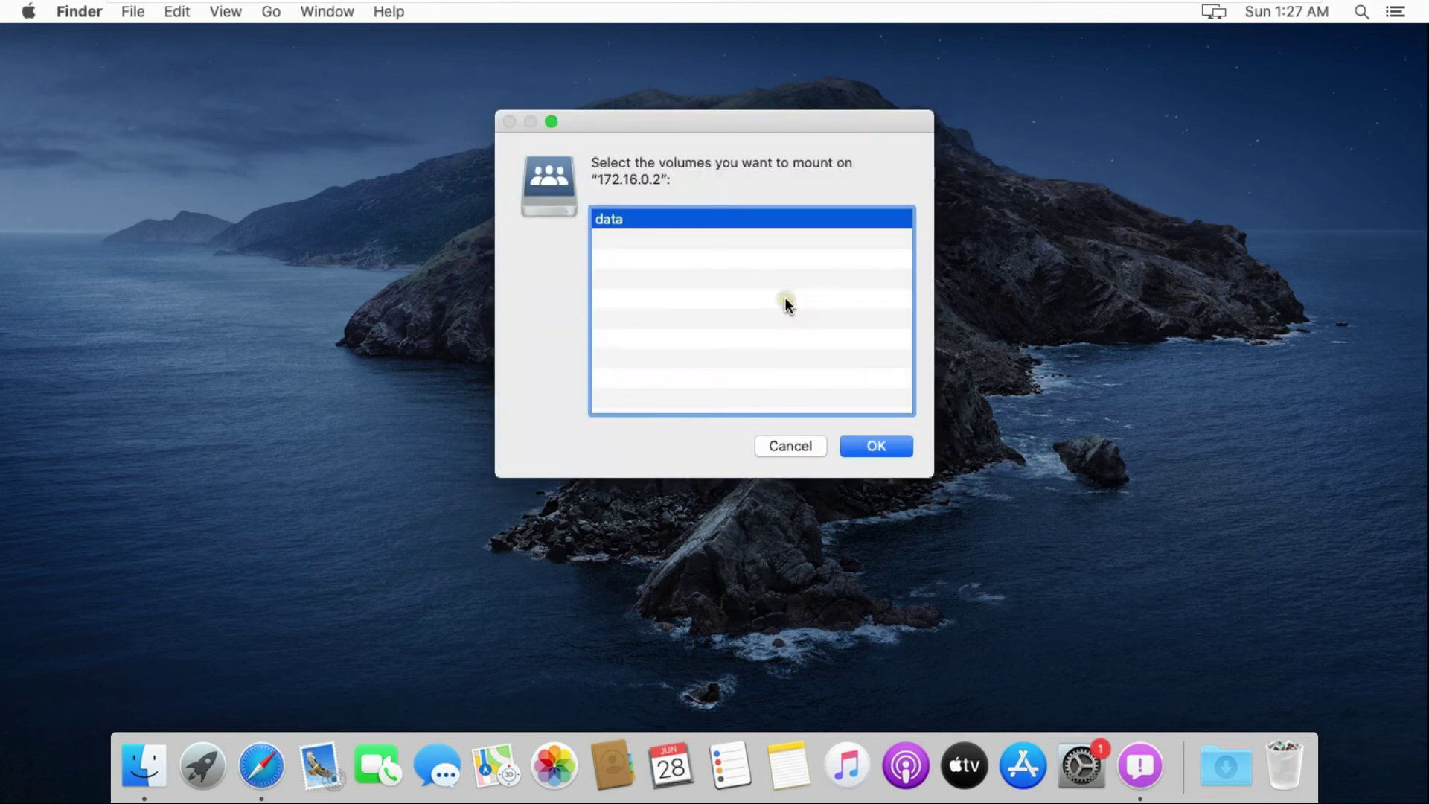
pyautogui.click(877, 447)
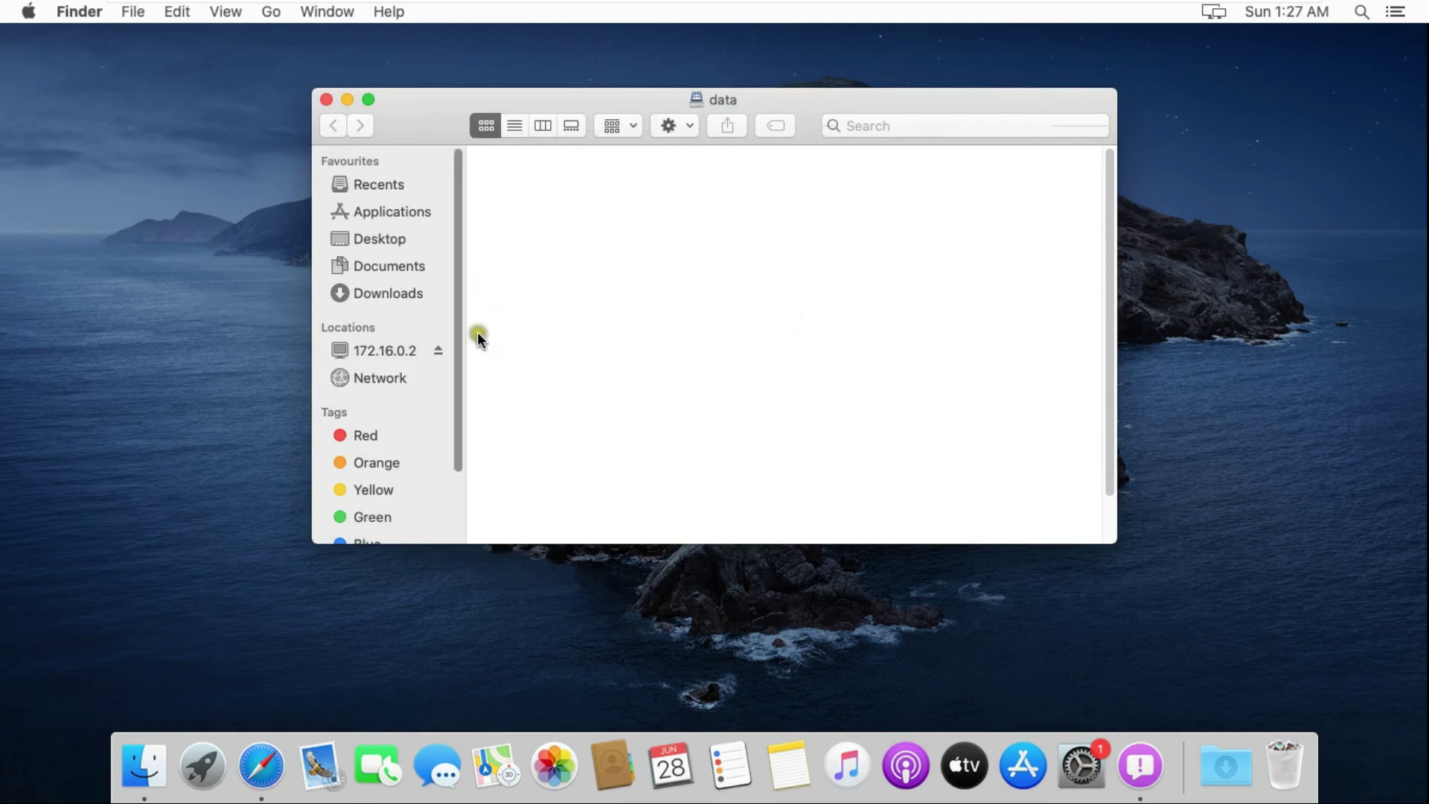
# Create a new folder named 'my Mac' inside the mounted data share and select it
pyautogui.rightClick(550, 237)
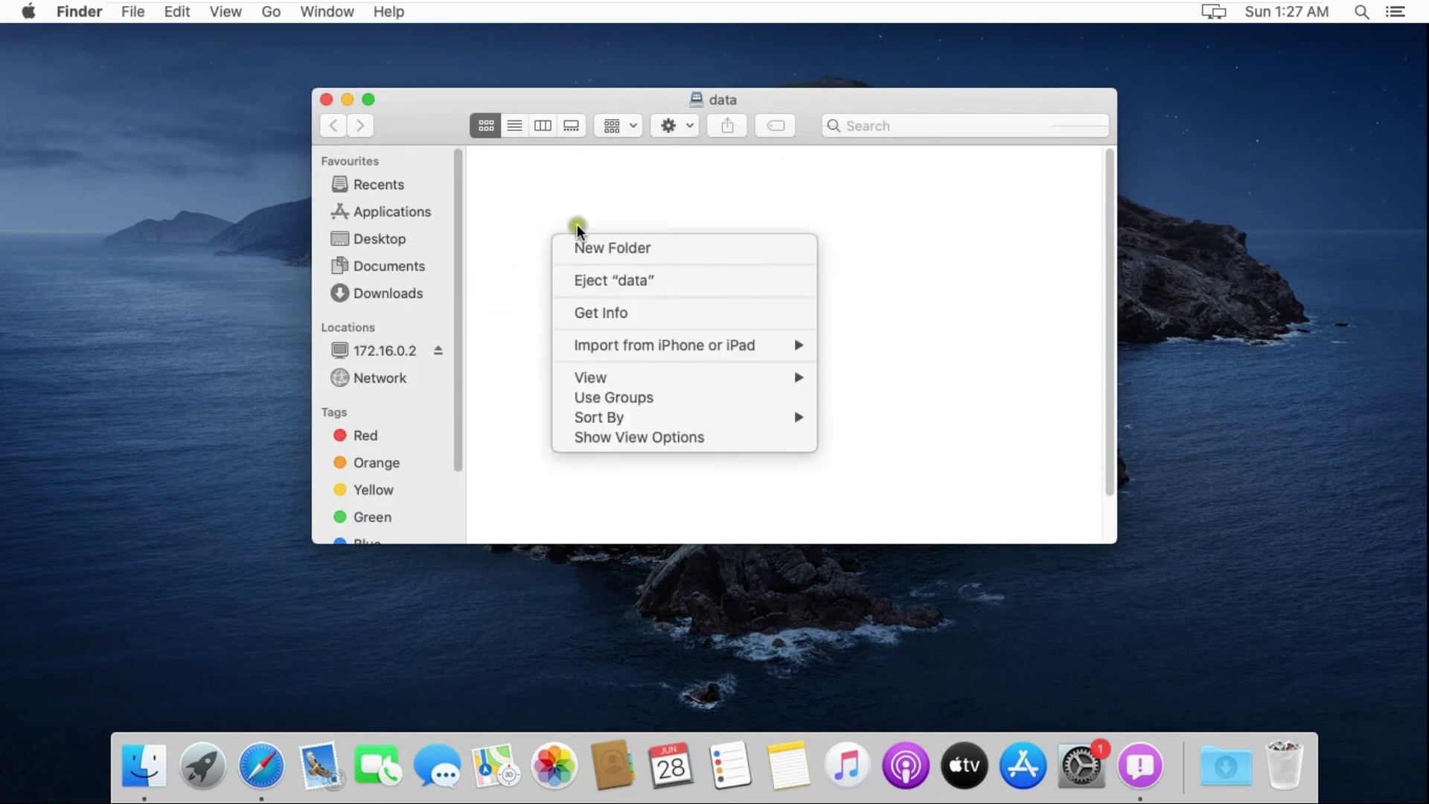
pyautogui.click(599, 248)
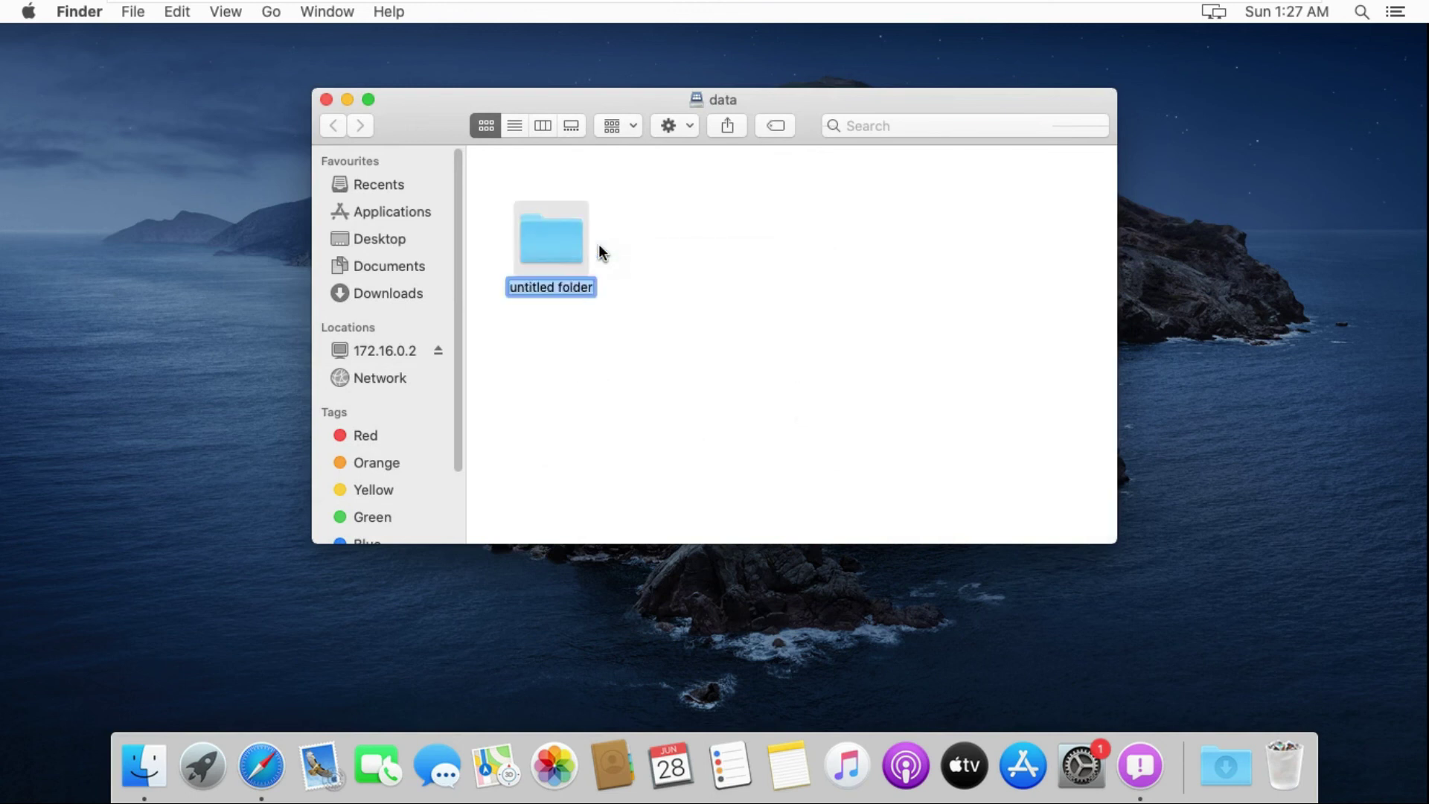
pyautogui.write('m')
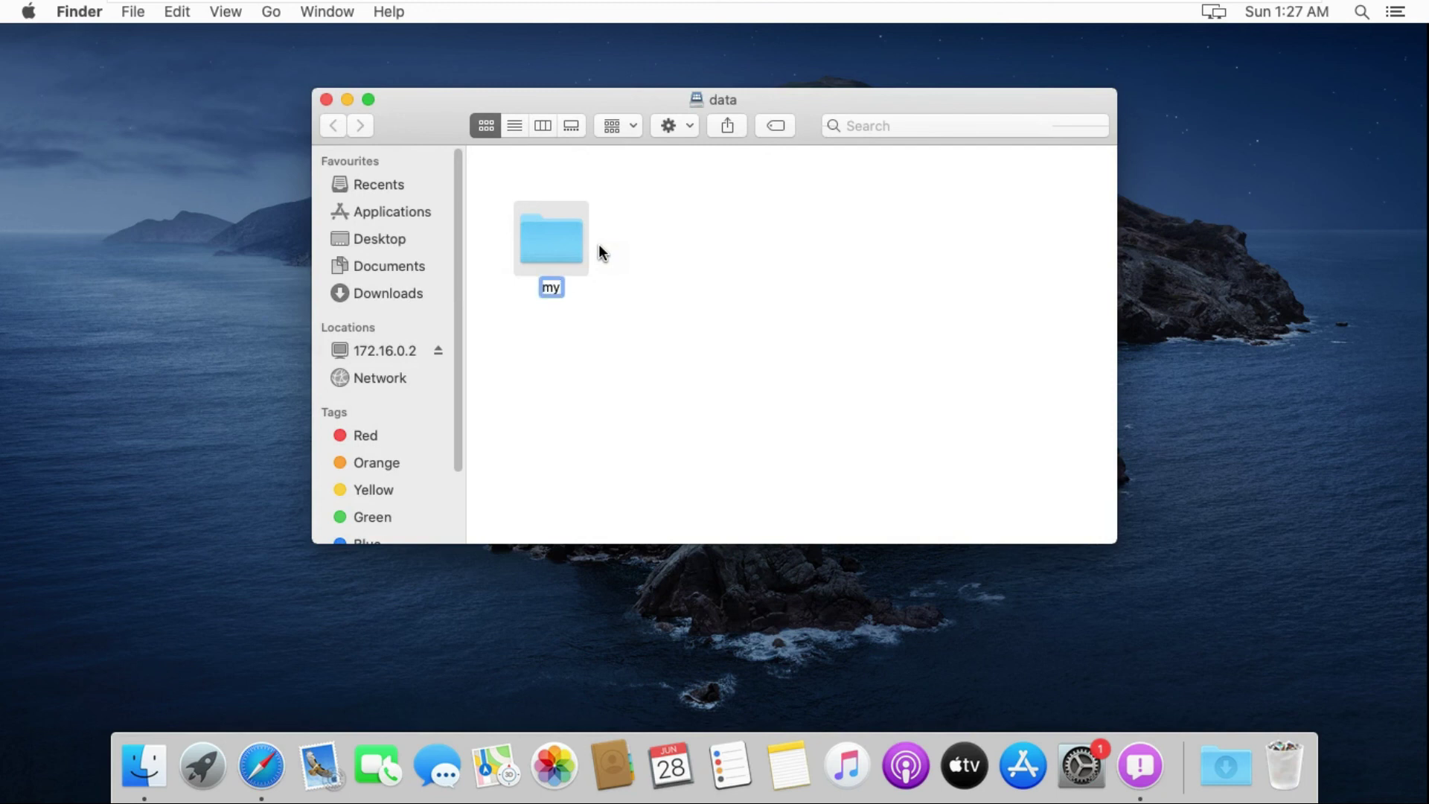
pyautogui.write('y Mac')
pyautogui.click(673, 294)
pyautogui.rightClick(559, 216)
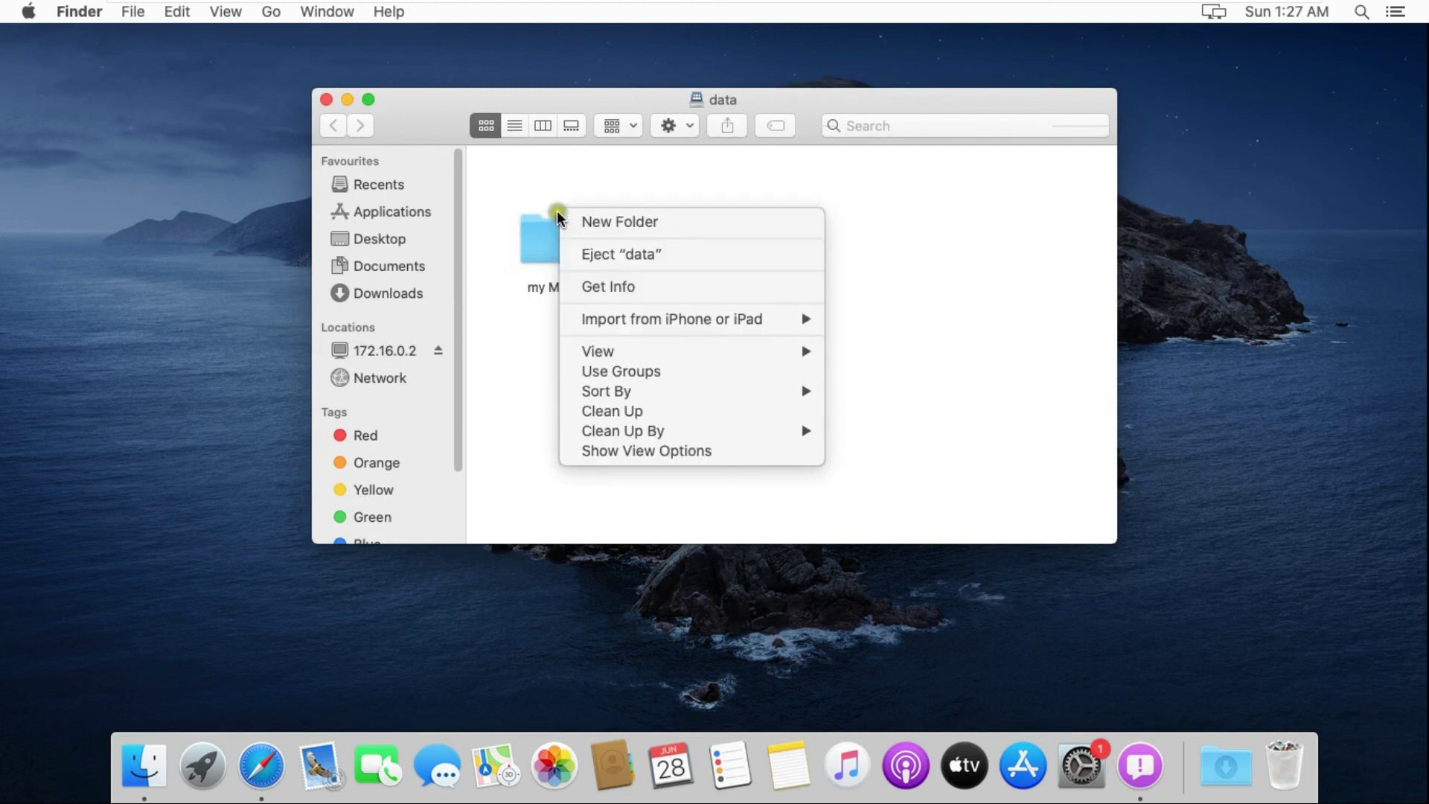
pyautogui.click(537, 237)
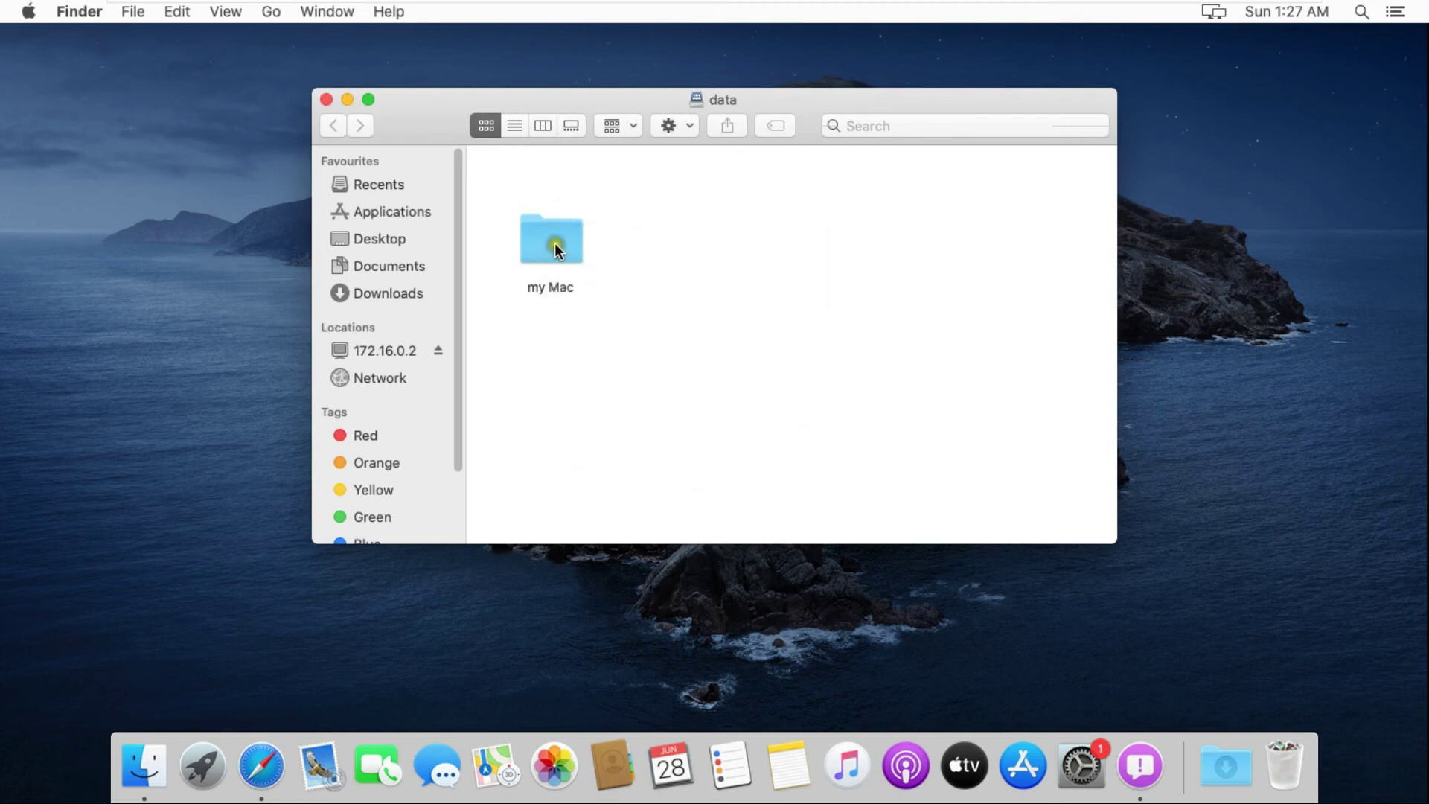
pyautogui.click(557, 251)
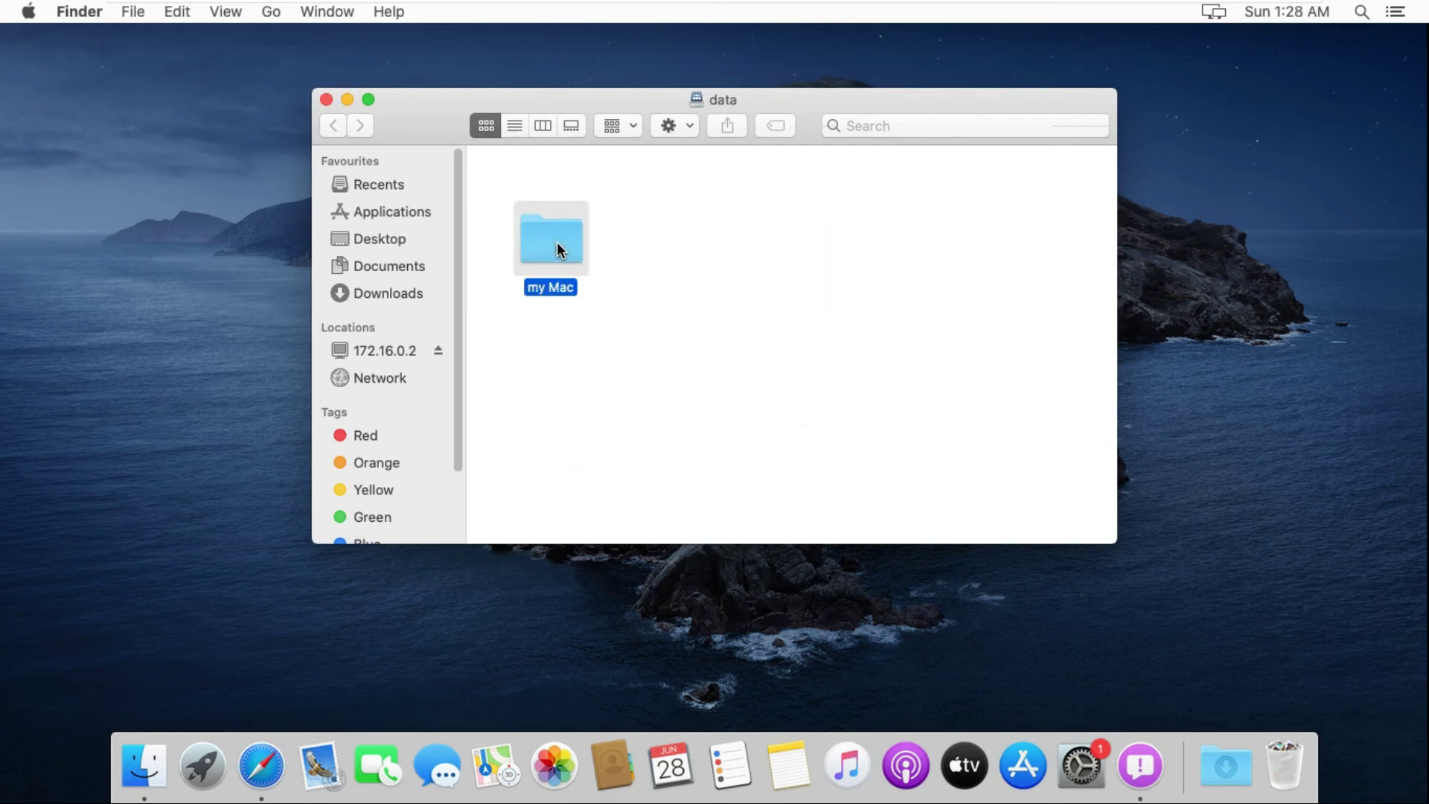
# Make a desktop alias of the 'my Mac' folder and close the Finder windows
pyautogui.rightClick(557, 250)
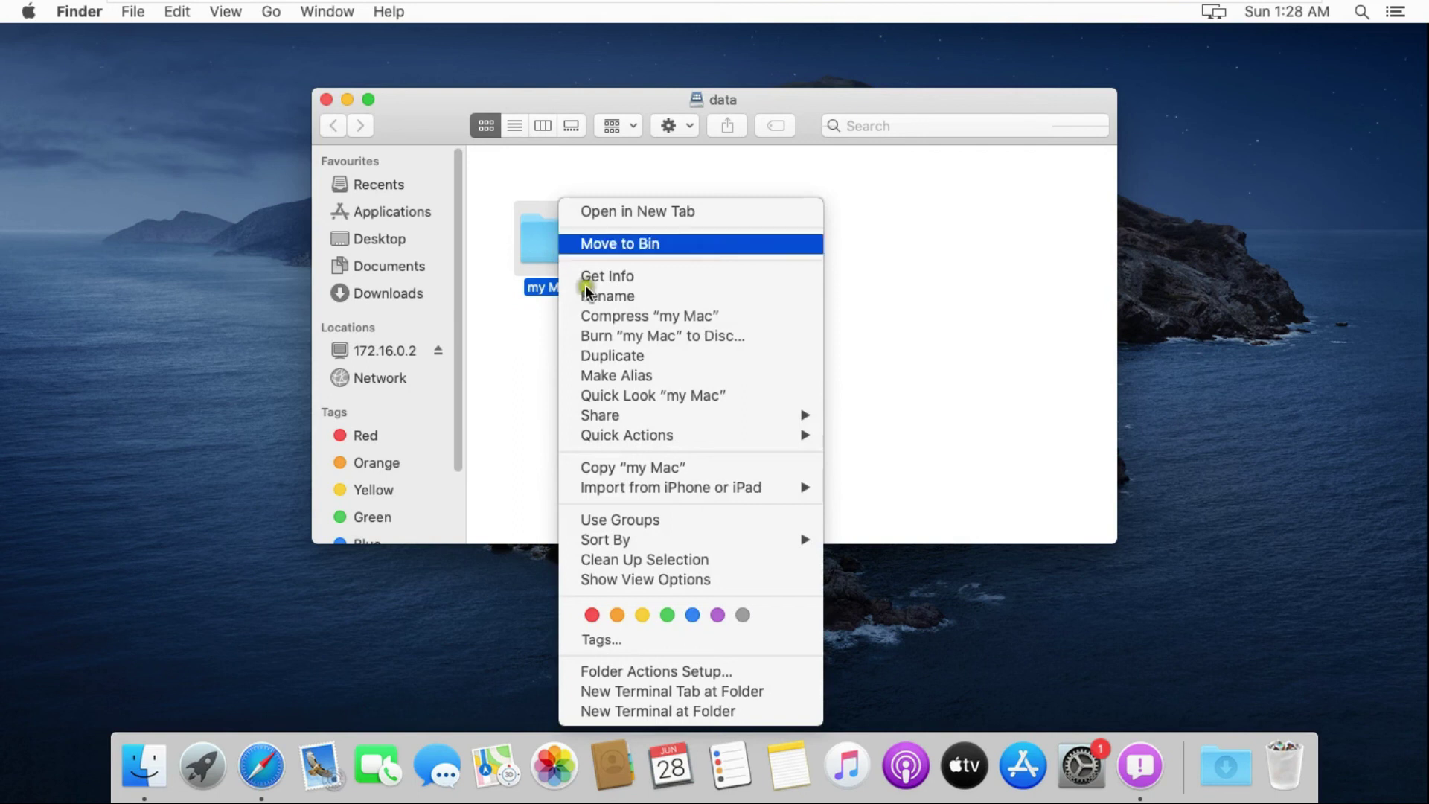
pyautogui.click(620, 375)
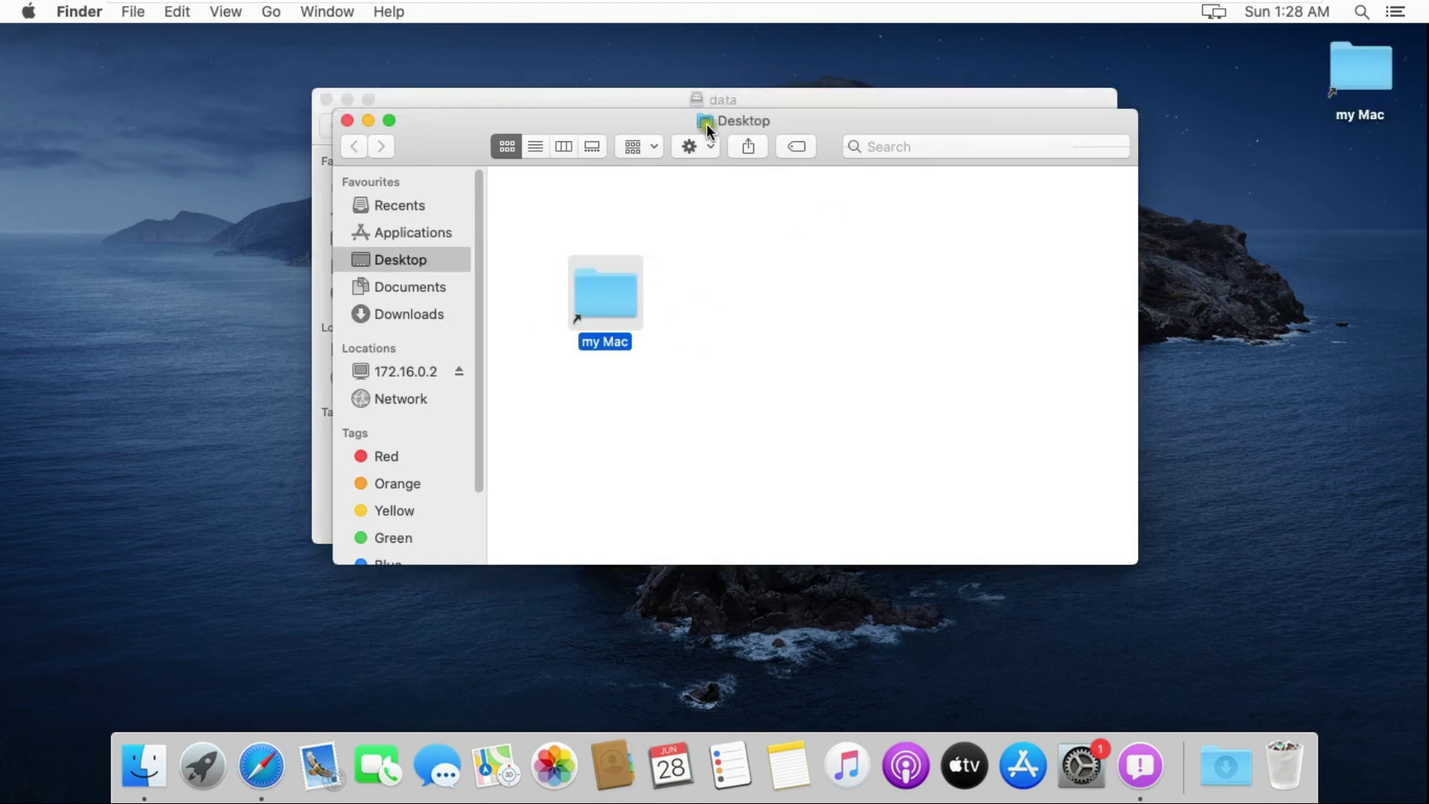
pyautogui.moveTo(614, 115); pyautogui.dragTo(608, 180)
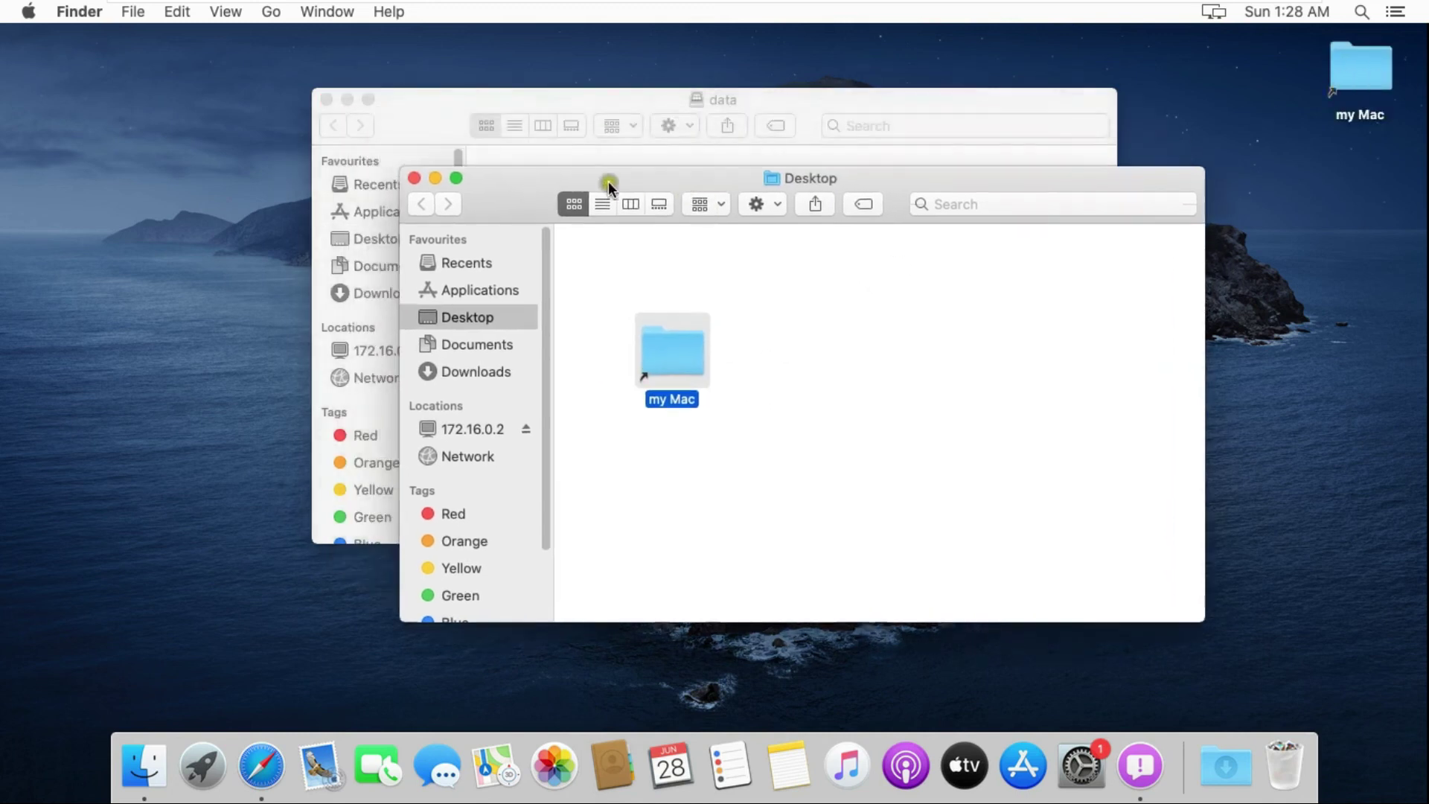
pyautogui.click(413, 179)
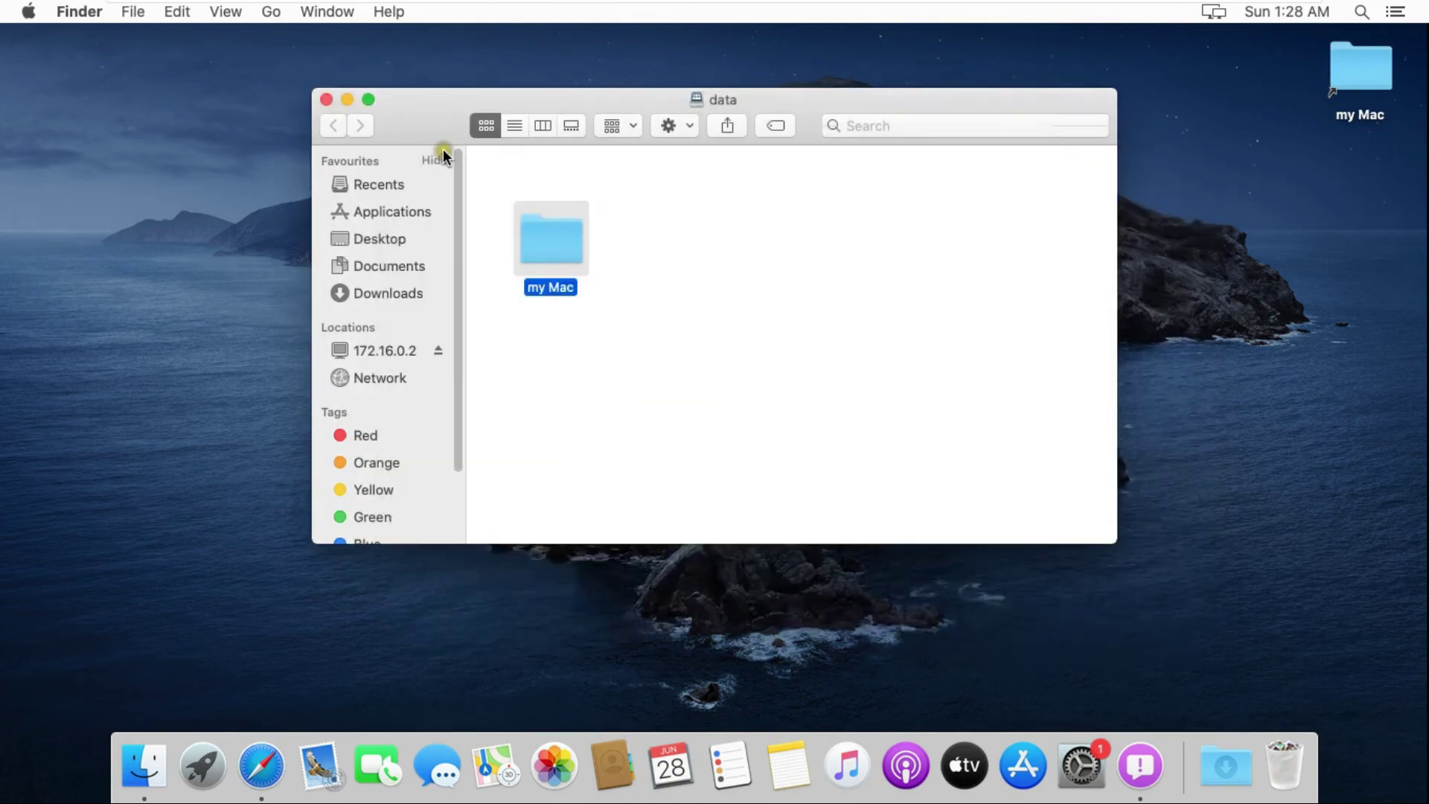
pyautogui.click(326, 100)
# Verify the 'my Mac' alias opens the empty shared folder, then close it
pyautogui.doubleClick(1368, 87)
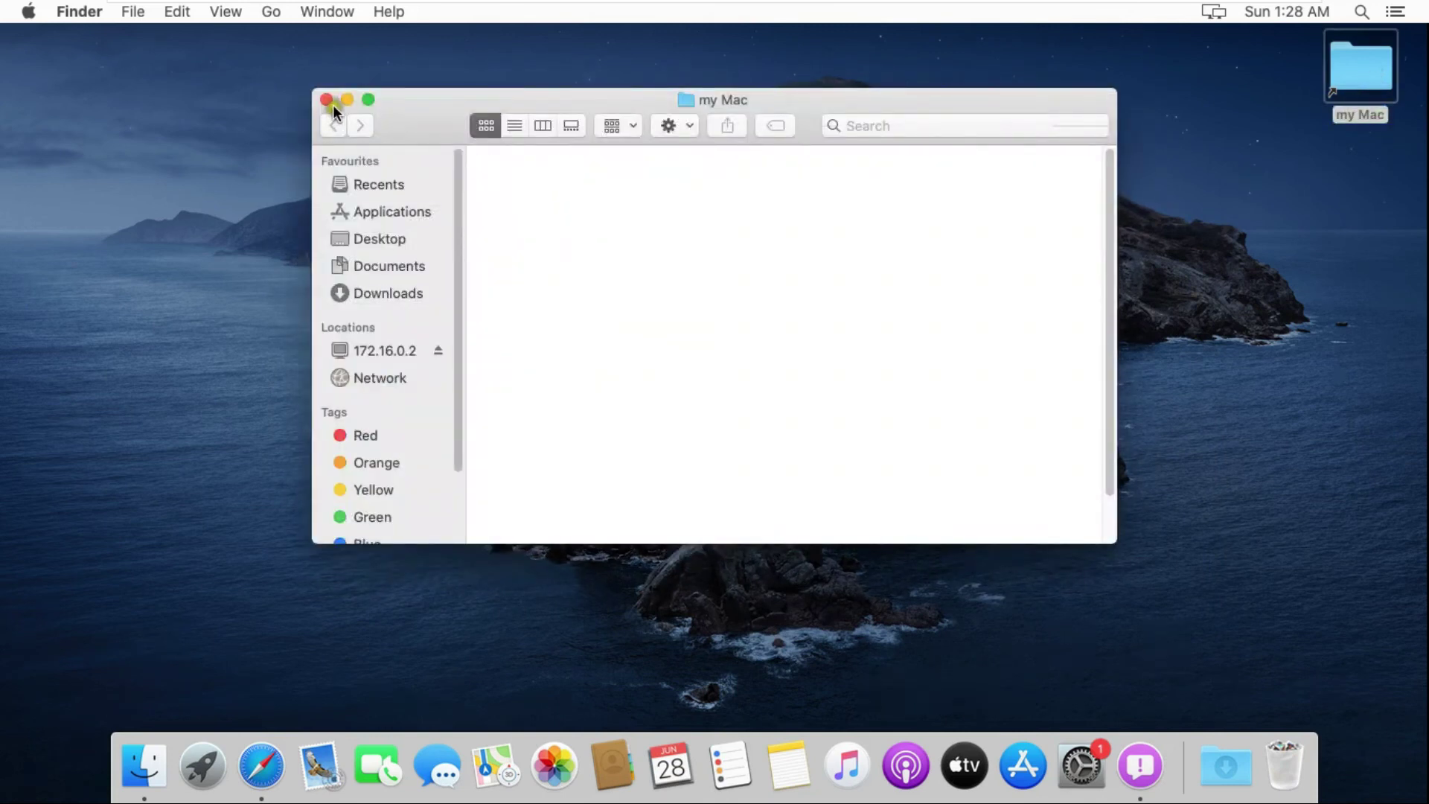
pyautogui.click(327, 99)
pyautogui.moveTo(910, 17)
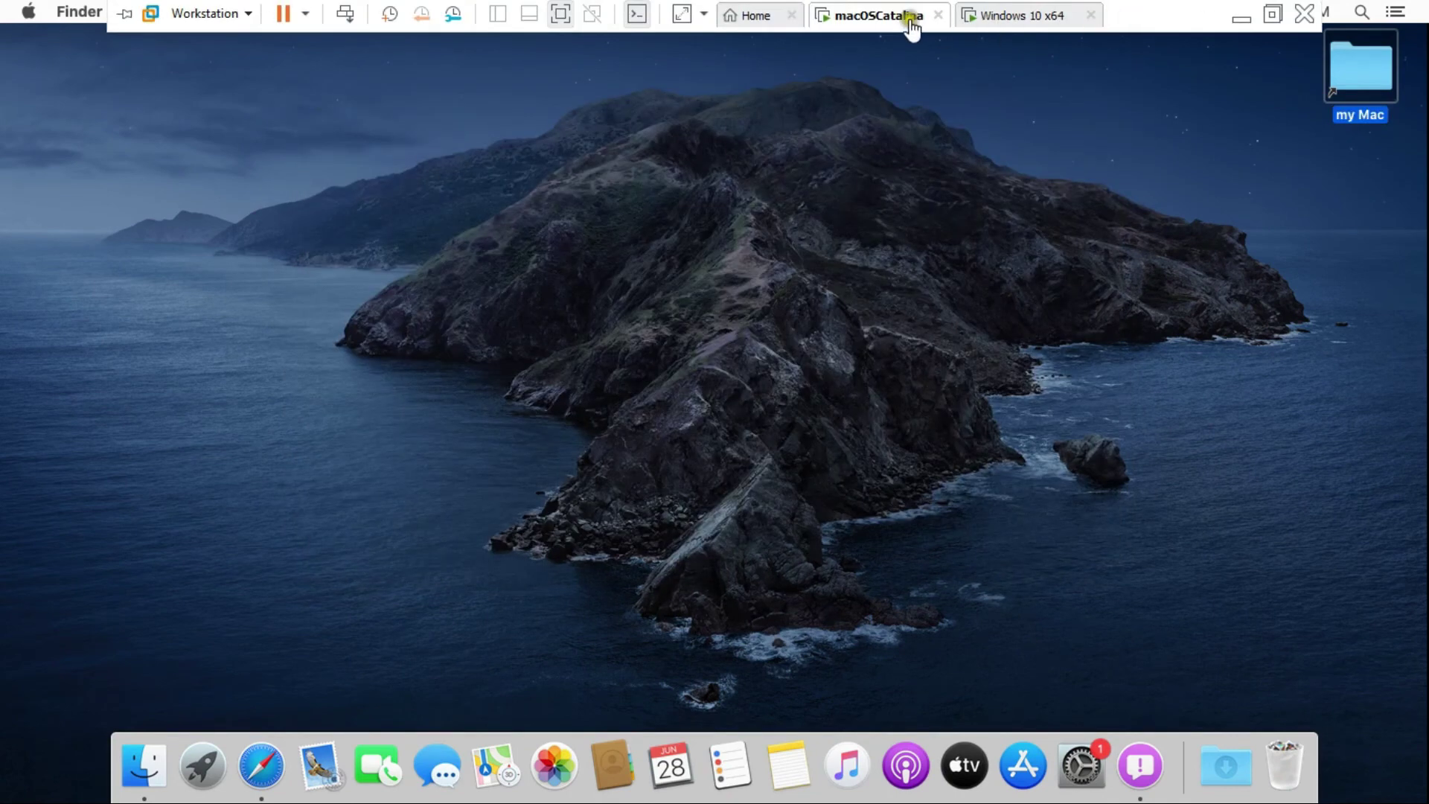